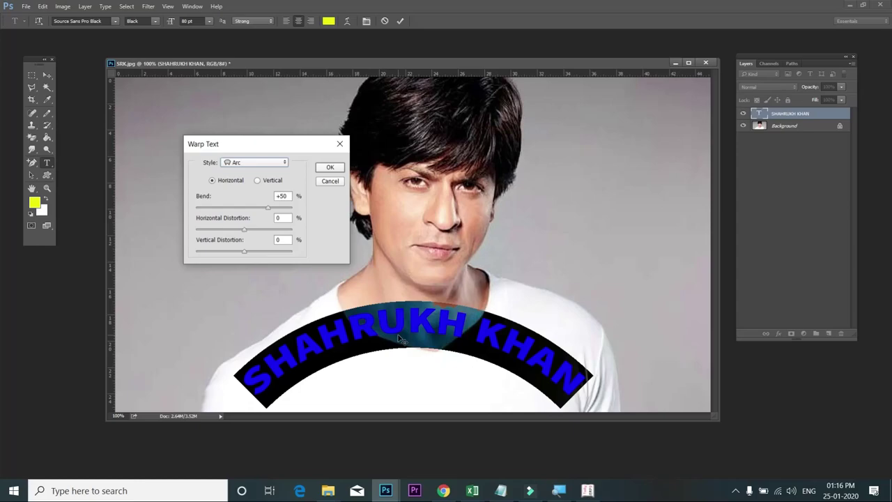
Change the warp style of the name title to Flag and lower its Bend
click(254, 161)
click(233, 263)
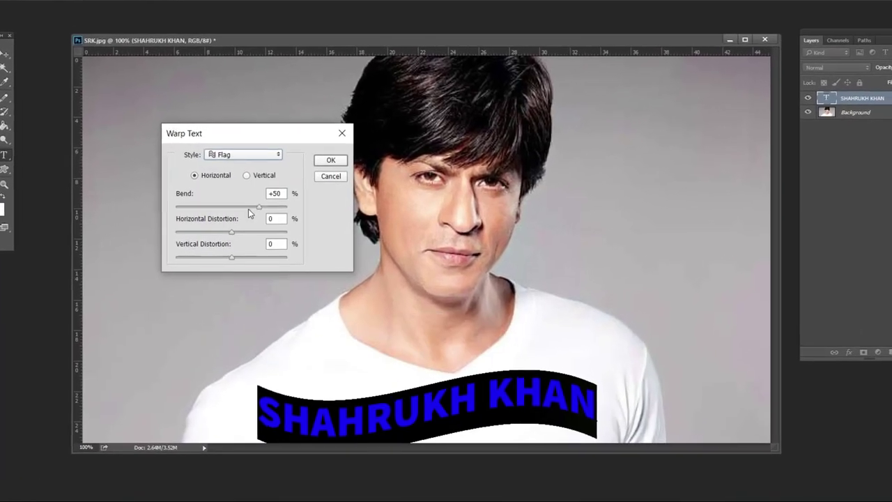
drag(256, 207, 188, 209)
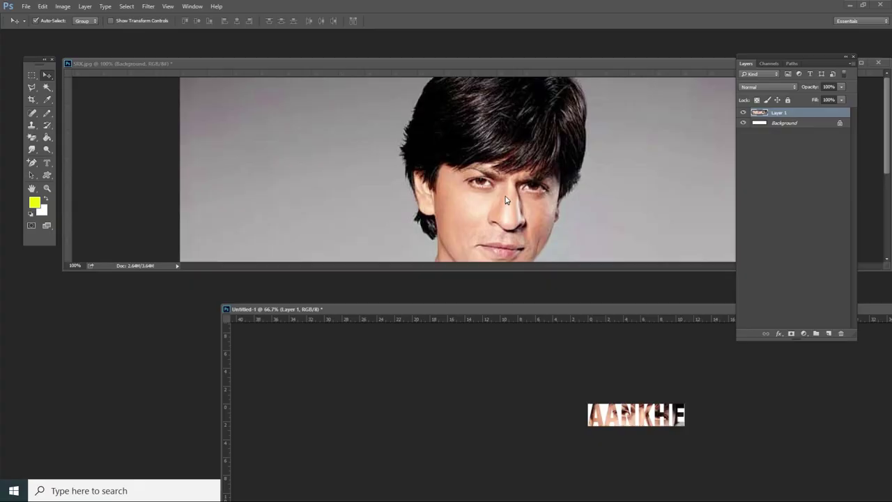
In the SRK photo, move the AANKHE-shaped photo piece left and deselect it
click(506, 200)
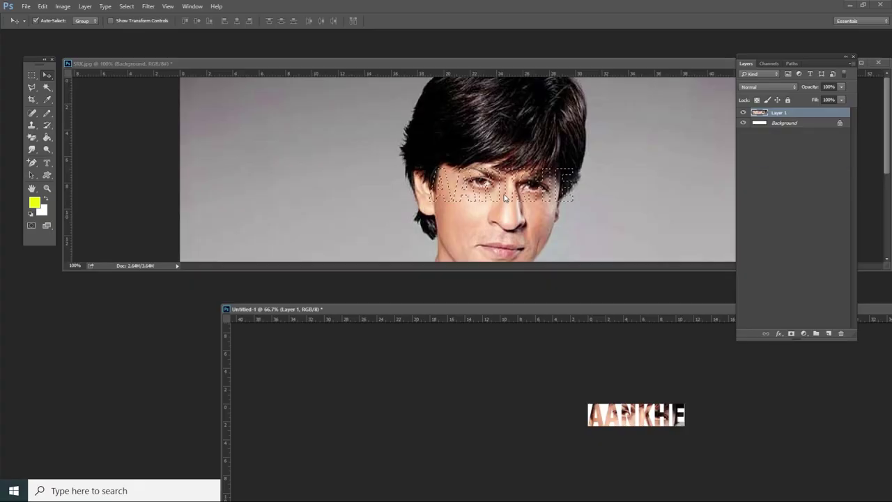
drag(472, 180, 282, 155)
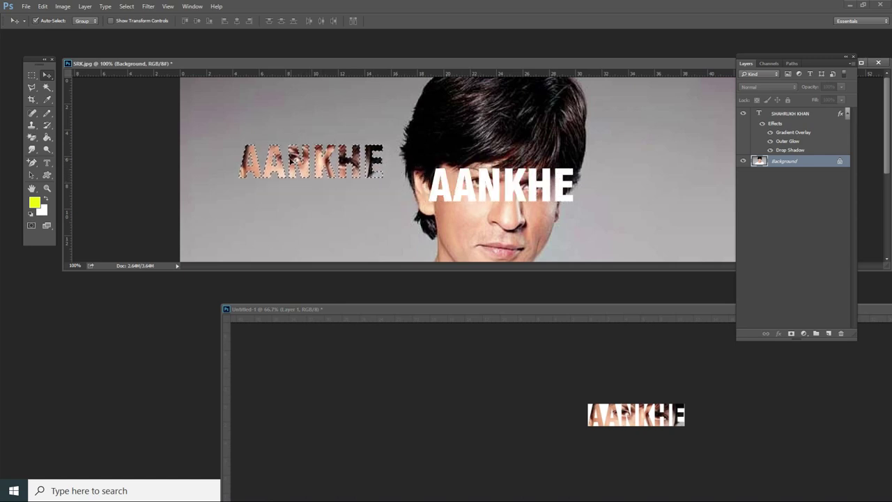
key(ctrl+d)
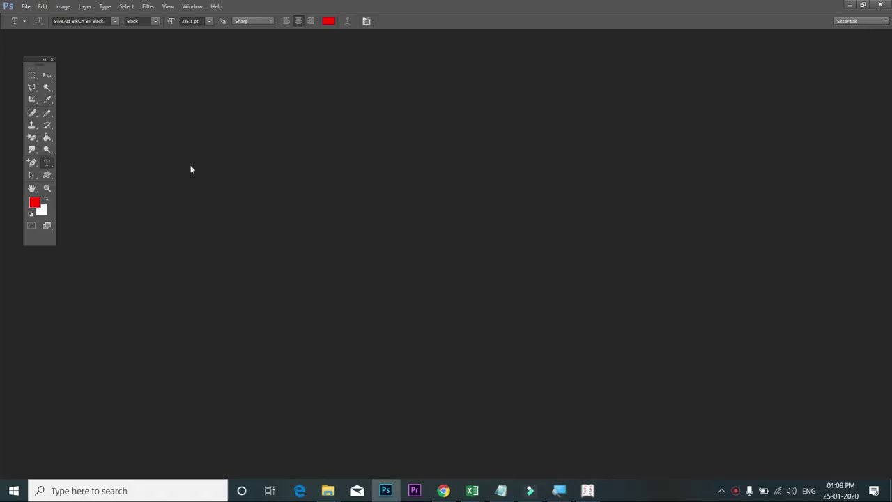
Switch to the Move tool, then back to the Type tool, and show the Layers panel
click(47, 77)
click(45, 166)
key(F7)
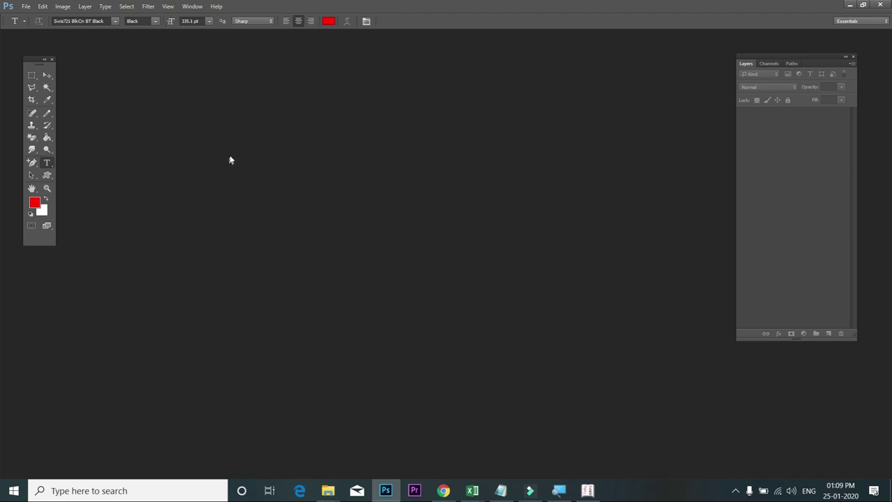
Open the SRK photo from Desktop > IMAGES FOR PHOTOSHOP
double_click(255, 153)
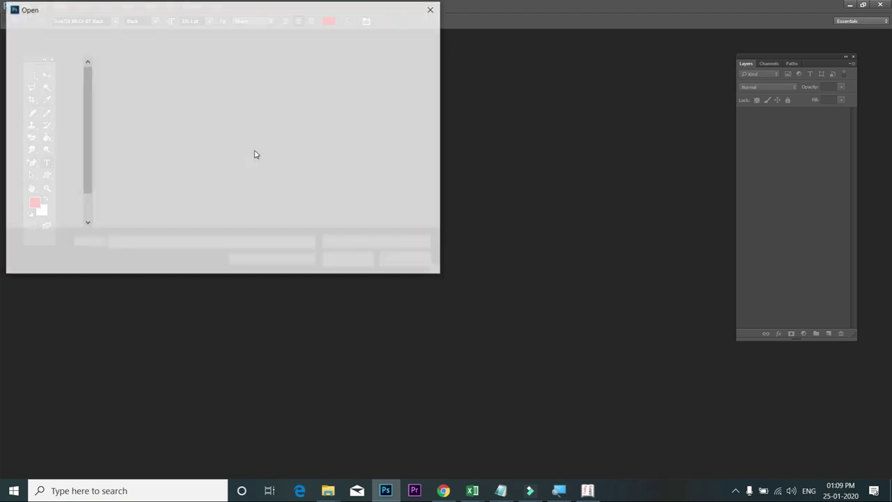
click(49, 95)
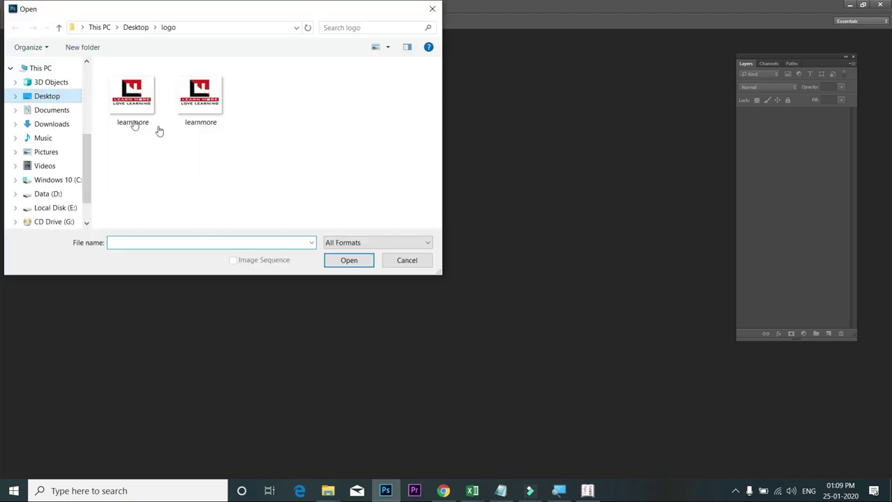
click(277, 109)
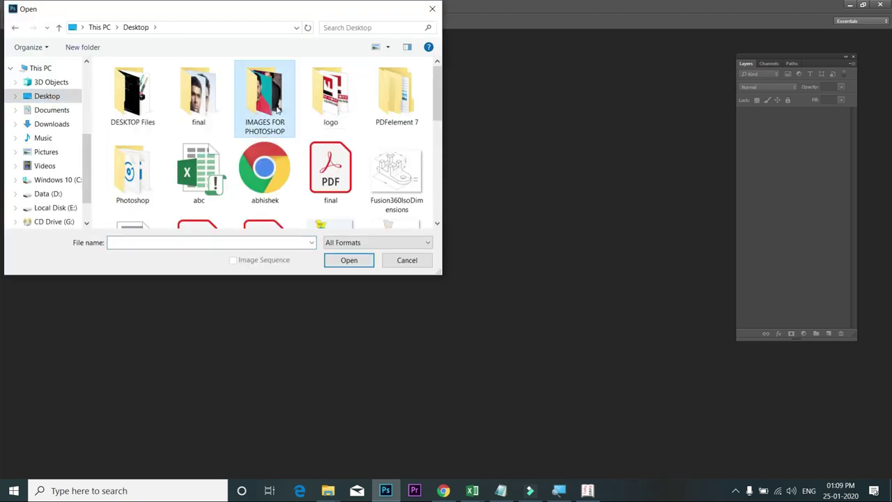
double_click(277, 109)
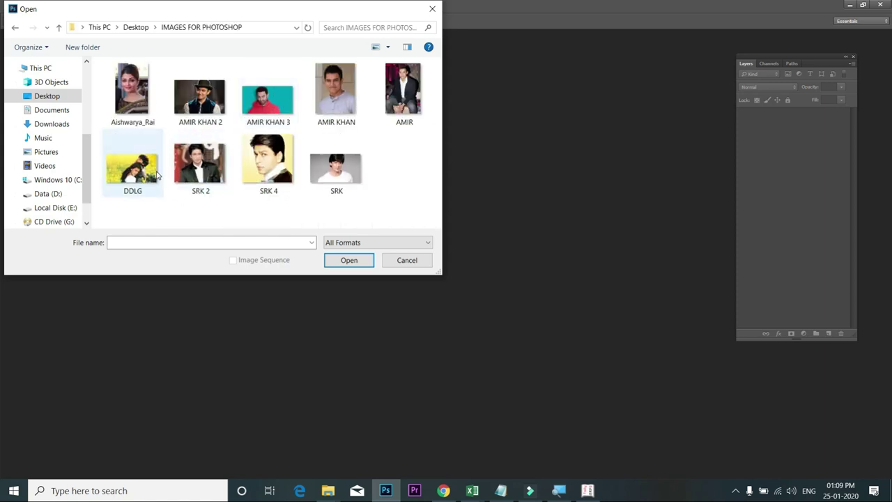
double_click(335, 168)
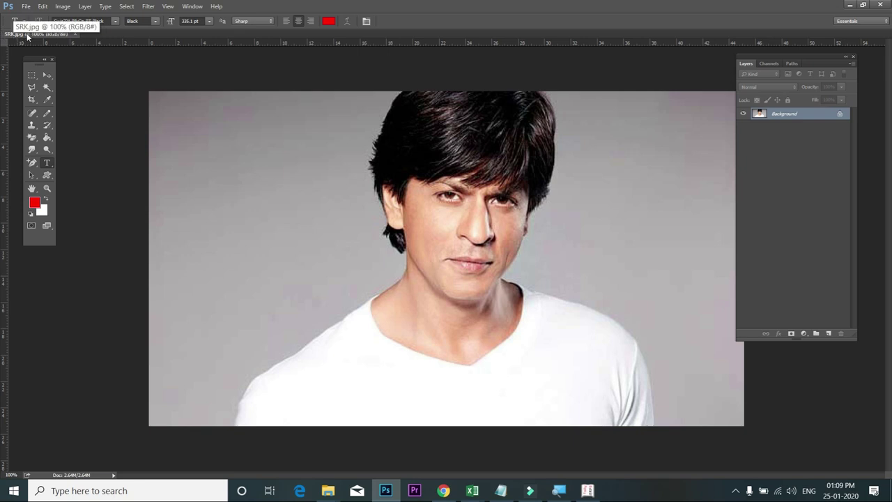
Float SRK.jpg in its own window and move it toward the workspace centre
drag(30, 34, 263, 145)
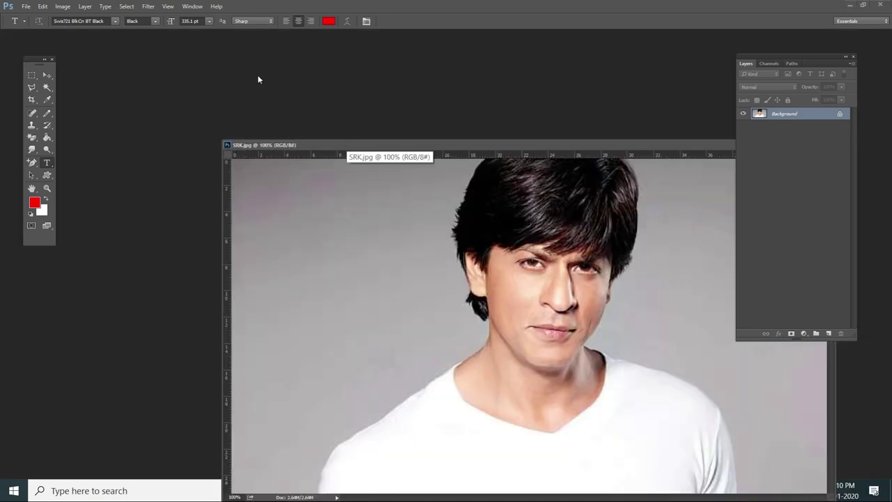
drag(330, 145, 213, 64)
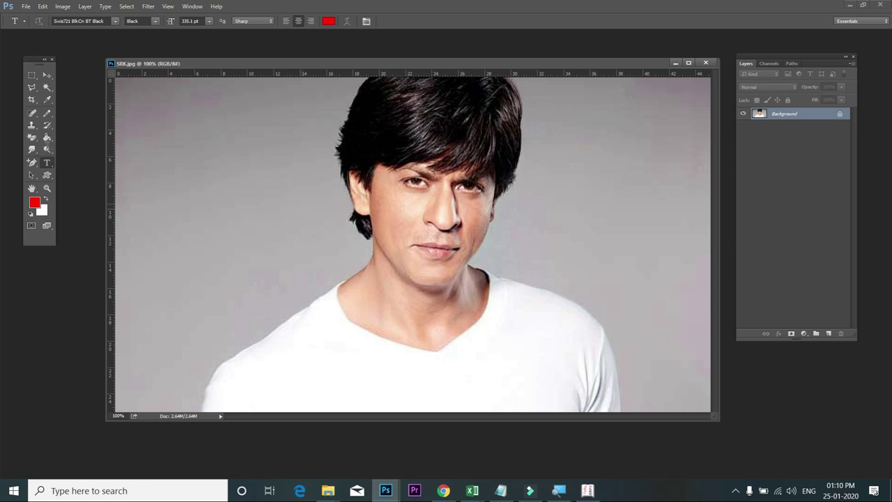
right_click(50, 165)
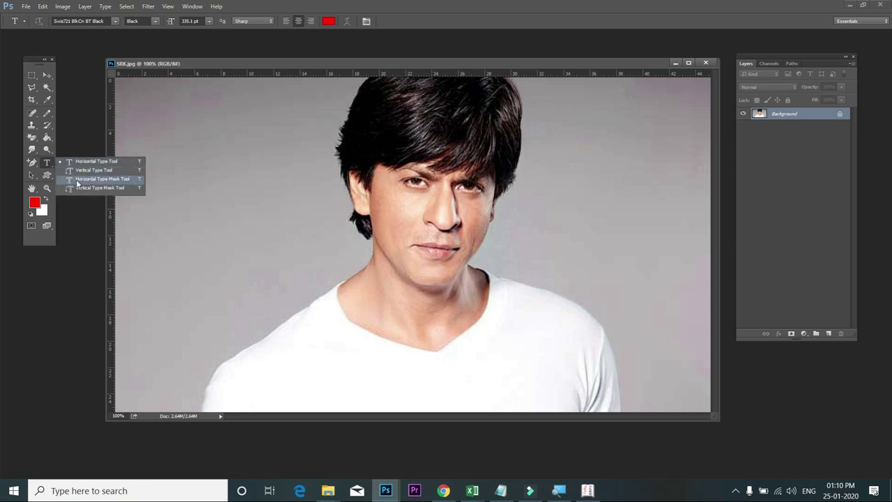
click(46, 165)
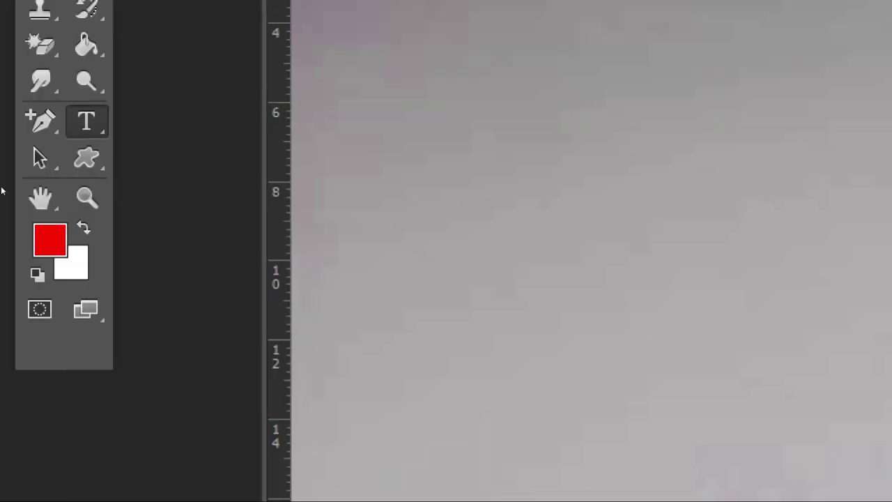
right_click(86, 121)
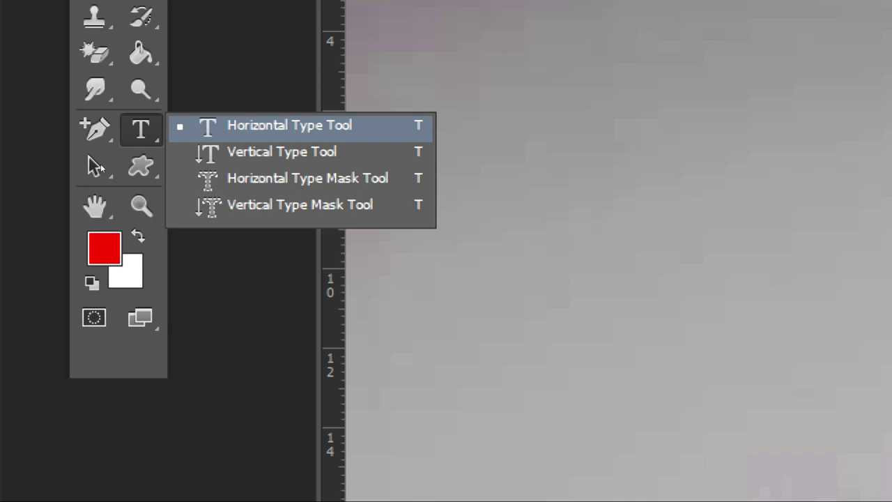
key(Down)
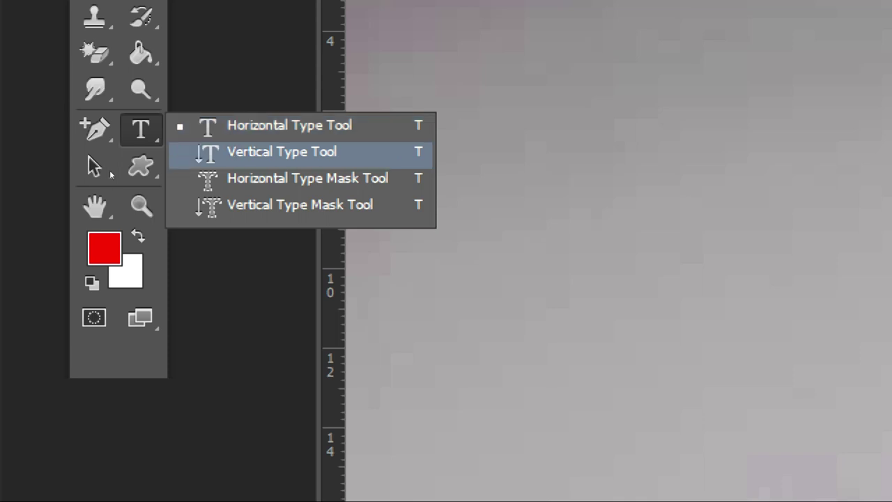
key(Down)
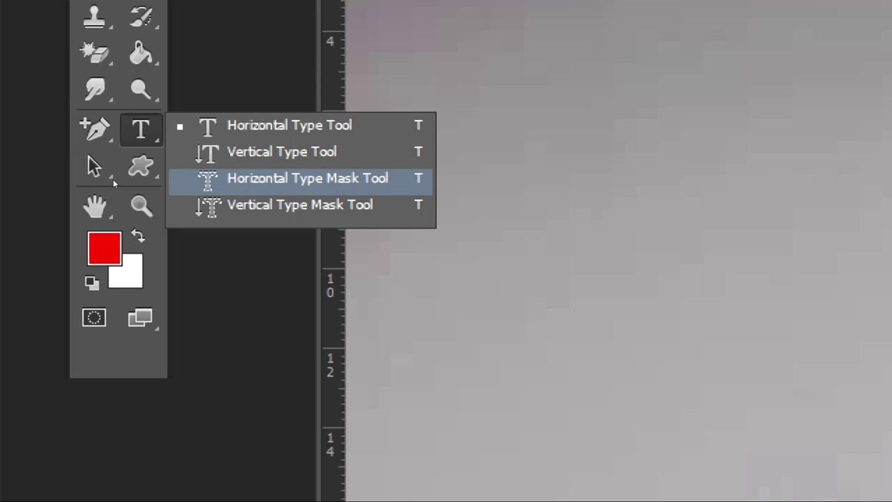
key(Escape)
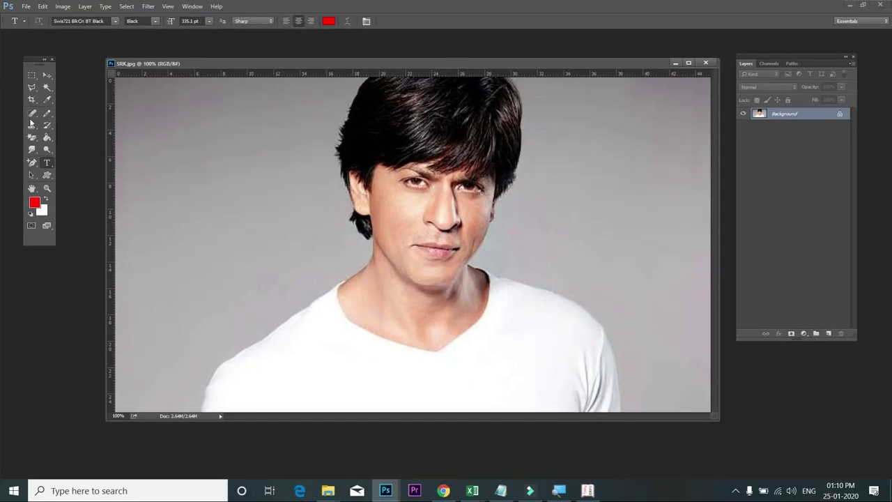
right_click(44, 163)
Type SHAHRUKH KHAN in capitals left of the face, shift it slightly, and select it all
click(67, 161)
click(176, 309)
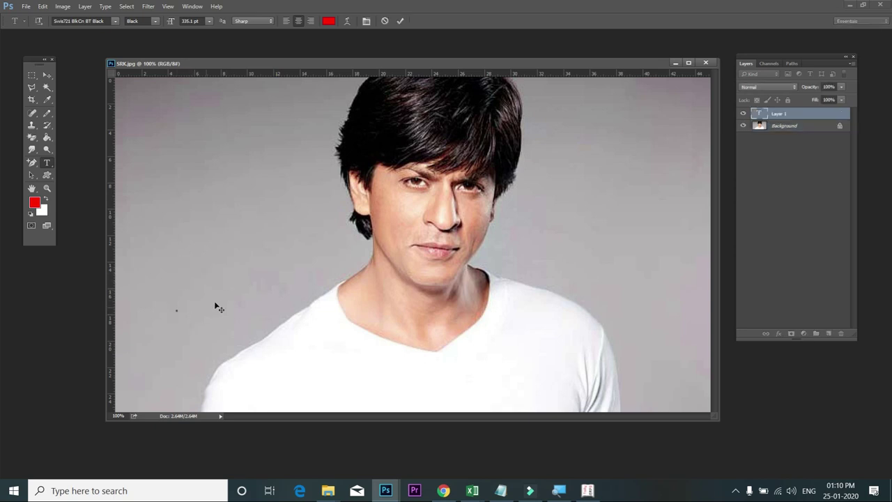
text(sh)
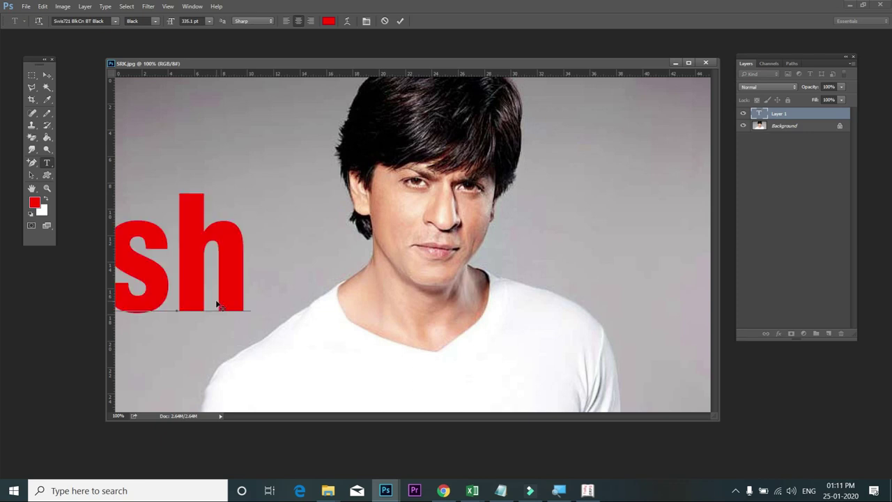
key(BackSpace)
key(BackSpace)
text(SH)
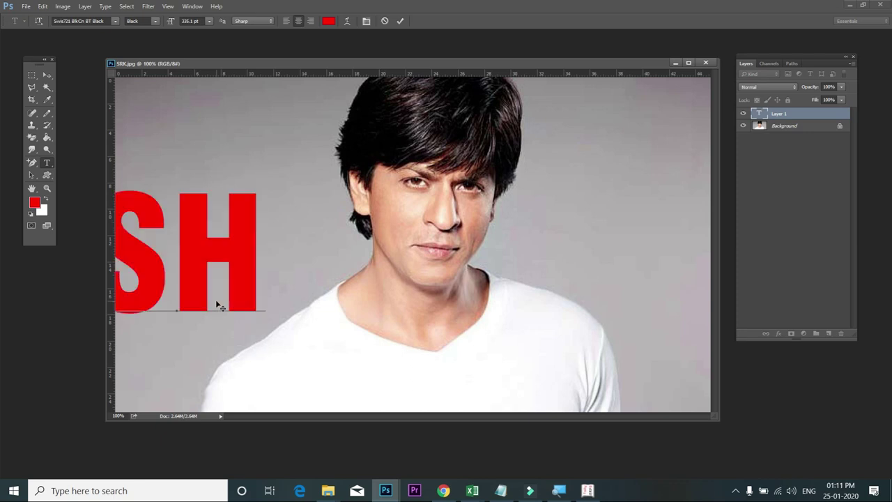
text(AH)
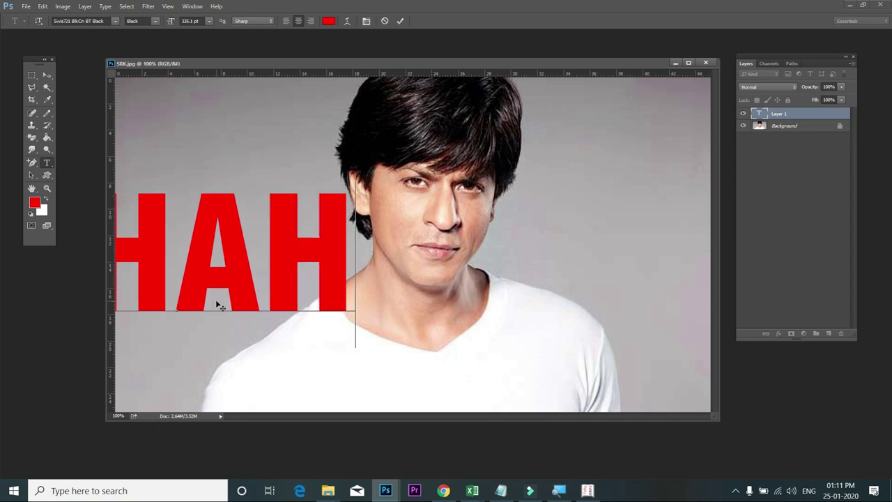
text(RUKH)
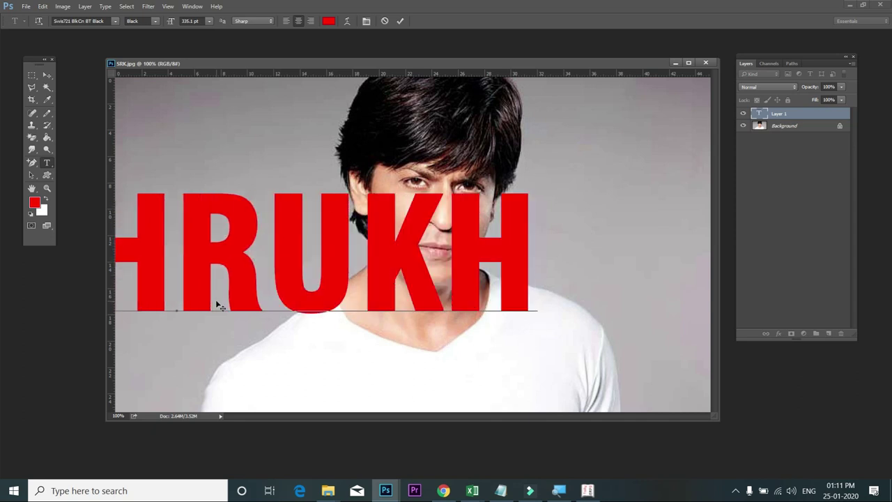
text( KH)
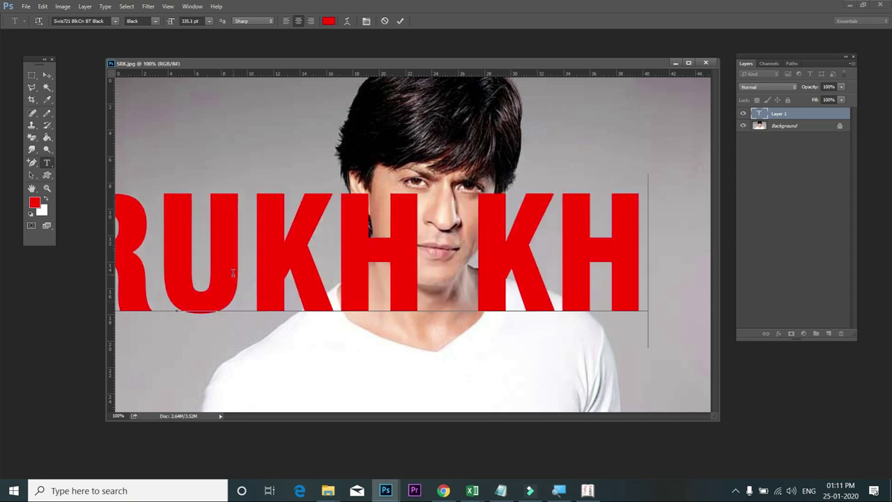
text(AN)
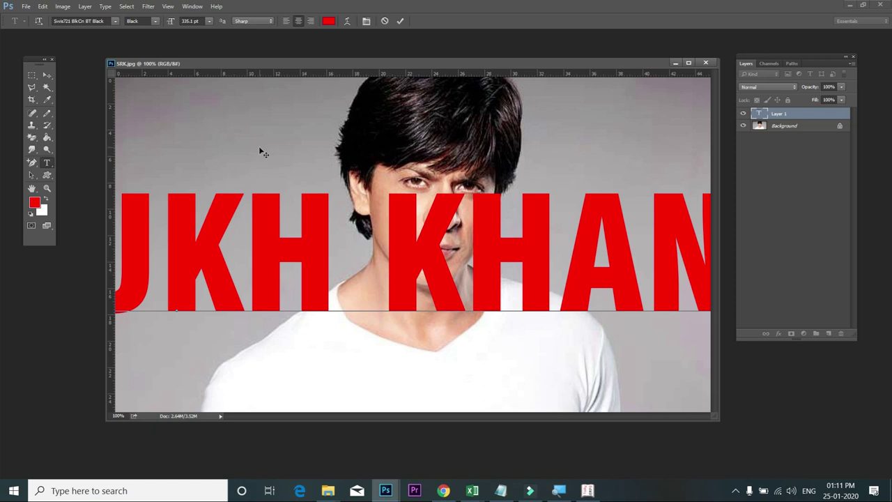
drag(241, 153, 189, 161)
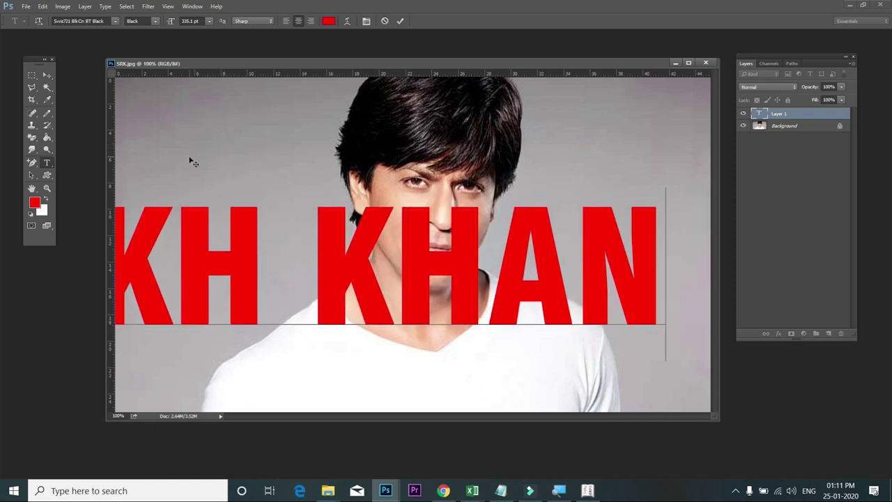
key(ctrl+a)
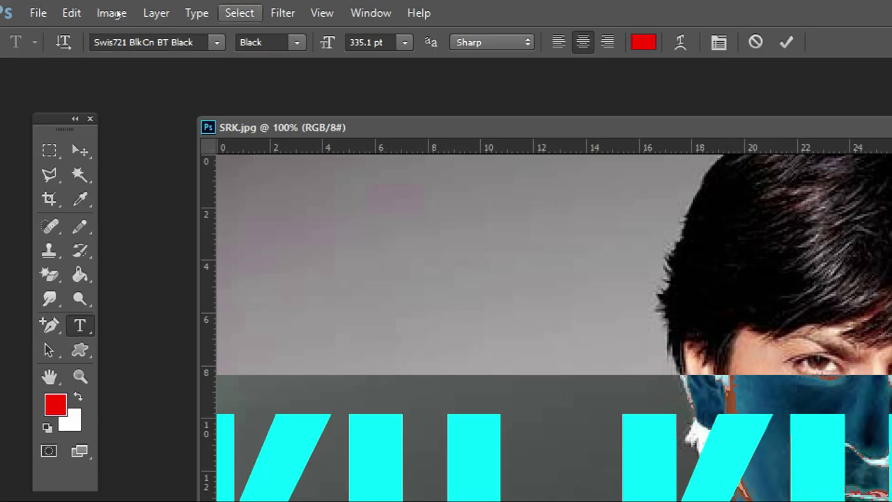
Set the SHAHRUKH KHAN text size to 80 pt
key(shift+Left)
key(shift+Left)
key(shift+Left)
key(shift+Left)
key(shift+Left)
key(shift+Left)
key(shift+Left)
key(shift+Left)
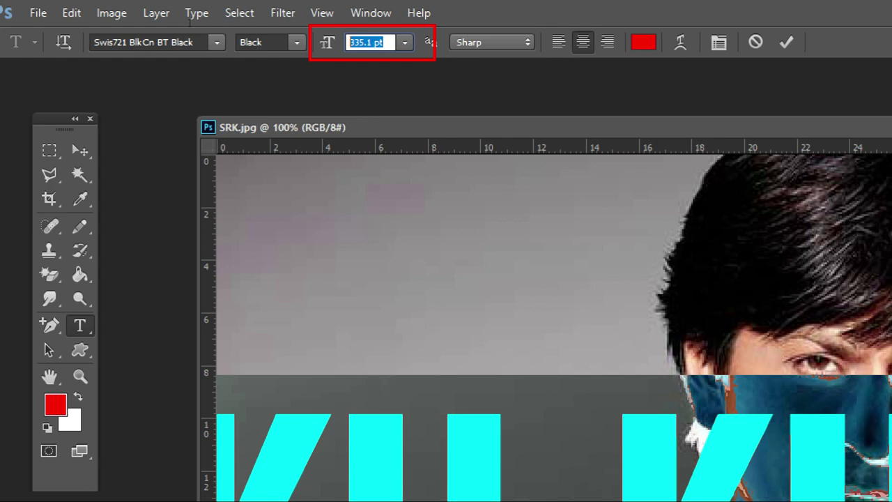
text(80)
key(Return)
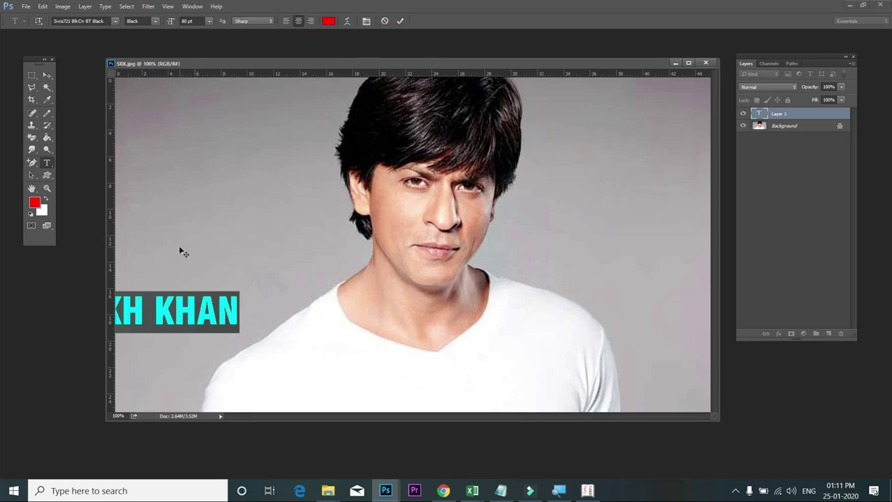
Move the SHAHRUKH KHAN text onto the photo, lower across the chest
drag(203, 247, 402, 244)
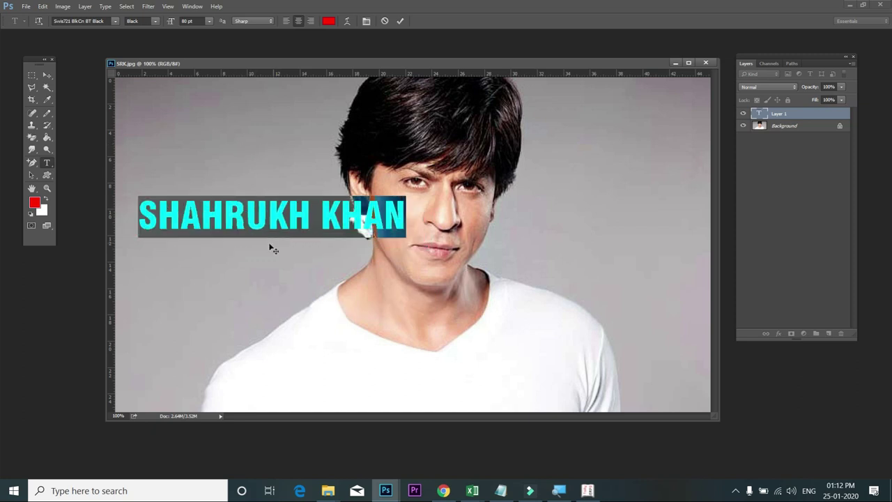
drag(191, 206, 138, 209)
drag(239, 297, 334, 362)
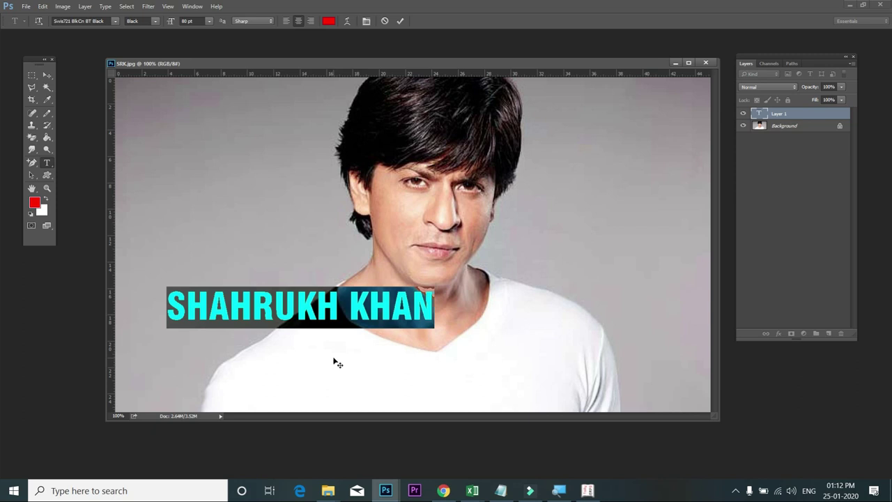
Drag the SHAHRUKH KHAN layer with the Move tool to the lower chest area
click(47, 74)
drag(204, 303, 187, 226)
drag(207, 281, 281, 386)
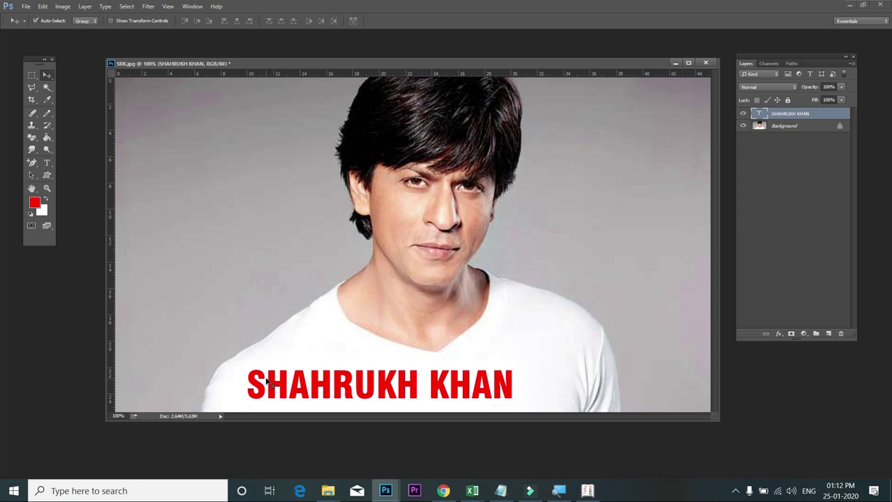
mouse_move(274, 385)
mouse_down()
mouse_move(219, 316)
mouse_move(195, 303)
mouse_move(210, 367)
mouse_move(260, 381)
mouse_up()
Select all the title text, undo a stray move, and nudge it right to centre it
click(47, 163)
click(248, 380)
drag(247, 379, 510, 375)
click(508, 372)
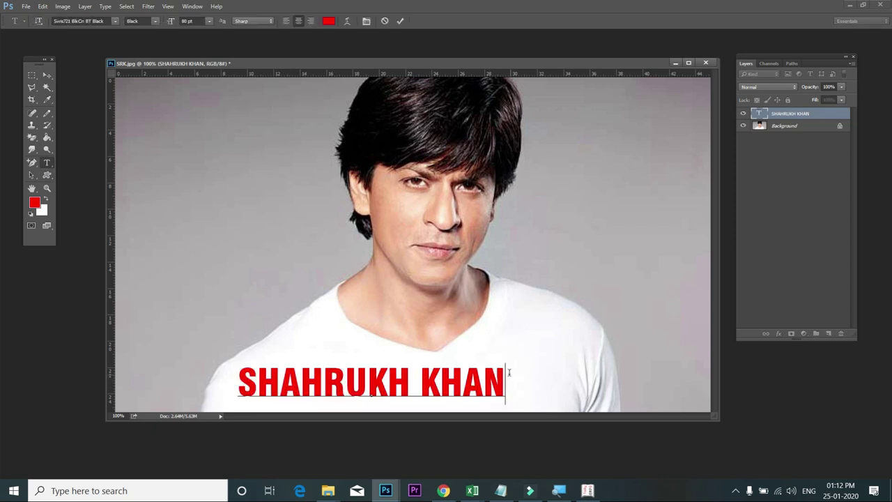
key(ctrl+a)
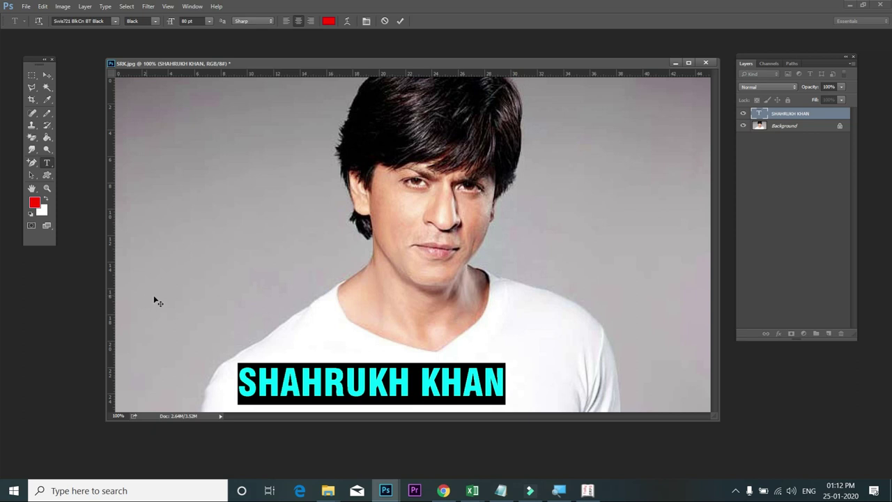
drag(249, 314, 179, 188)
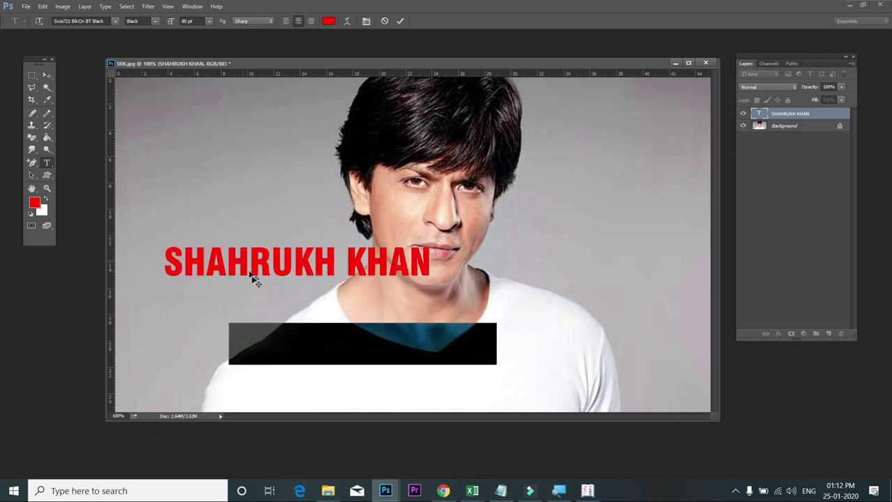
key(ctrl+z)
drag(279, 304, 283, 303)
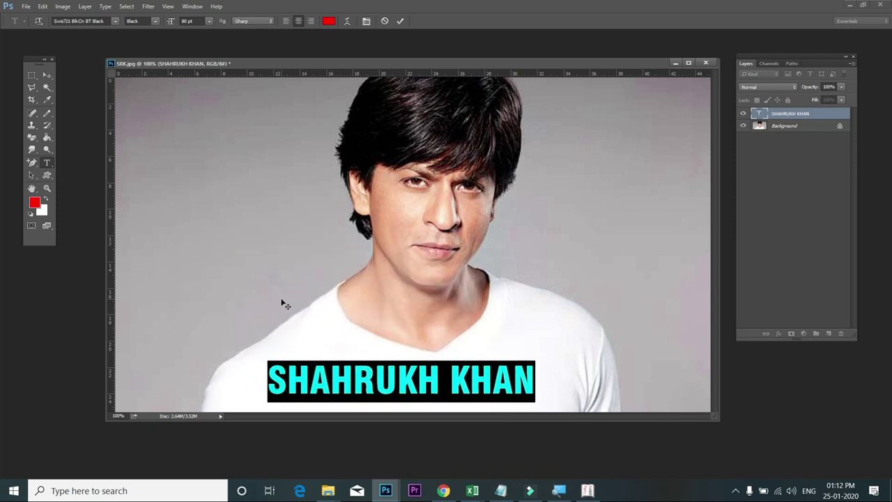
click(366, 383)
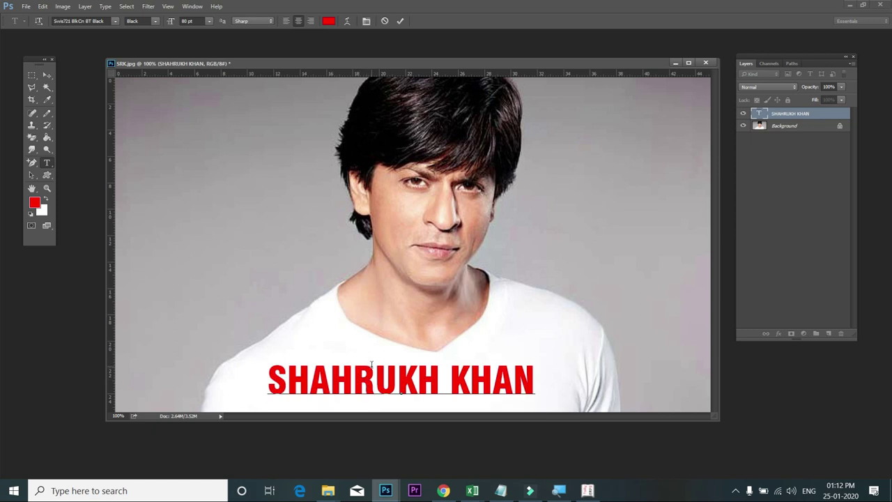
Change the SHAHRUKH KHAN text colour from red to blue (001eff) in the Color Picker
triple_click(367, 373)
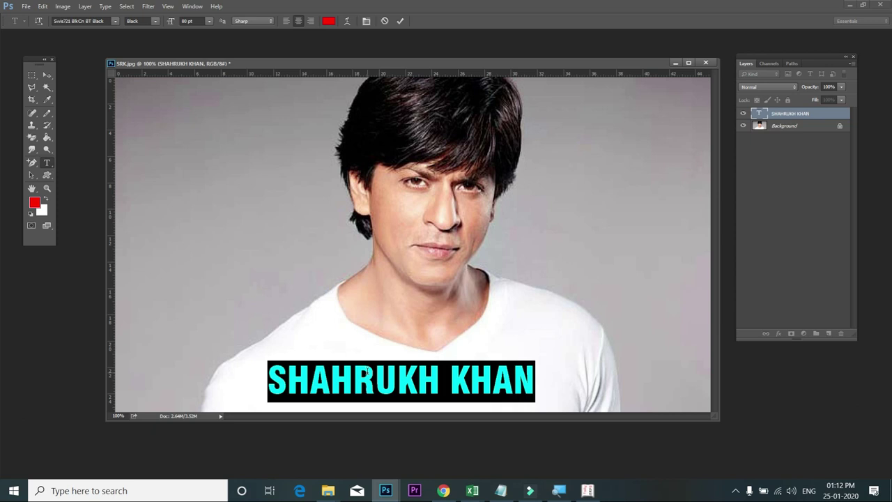
click(331, 25)
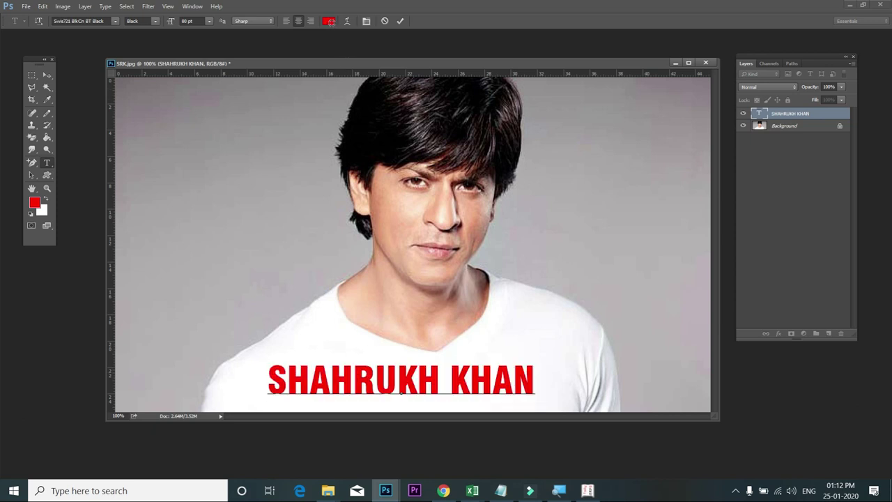
click(453, 163)
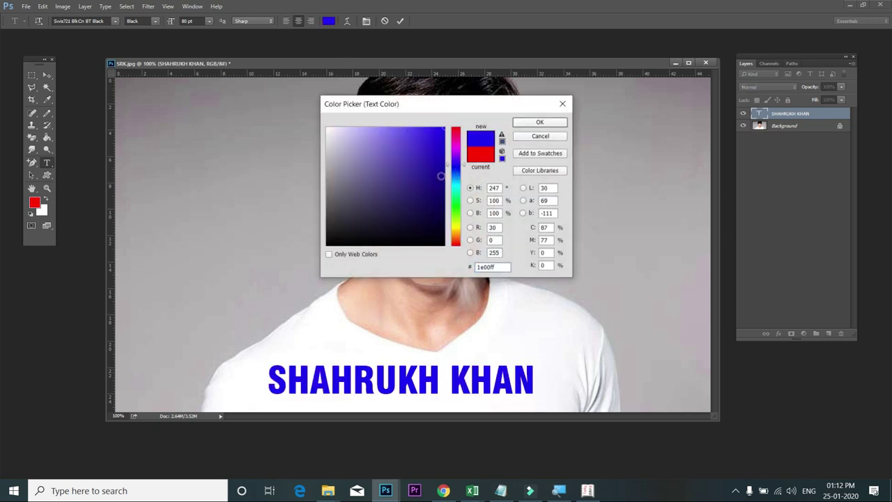
click(454, 178)
click(455, 201)
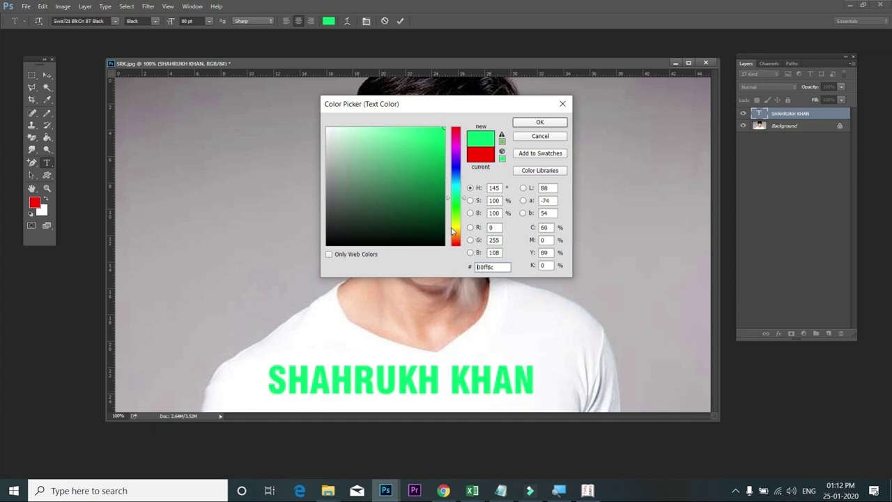
click(453, 239)
click(454, 243)
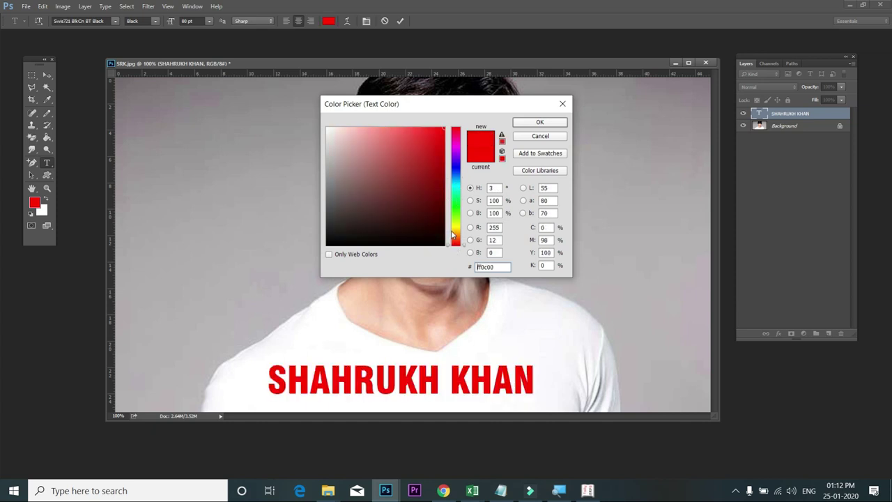
drag(456, 233, 459, 169)
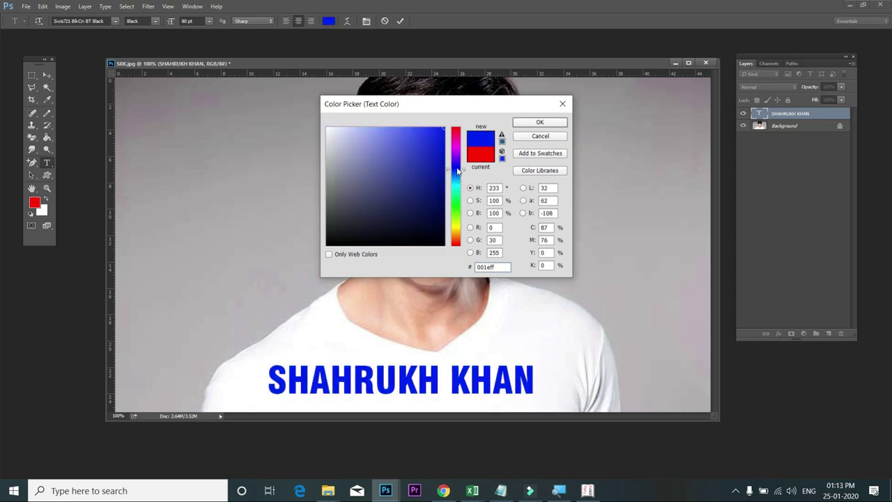
click(528, 124)
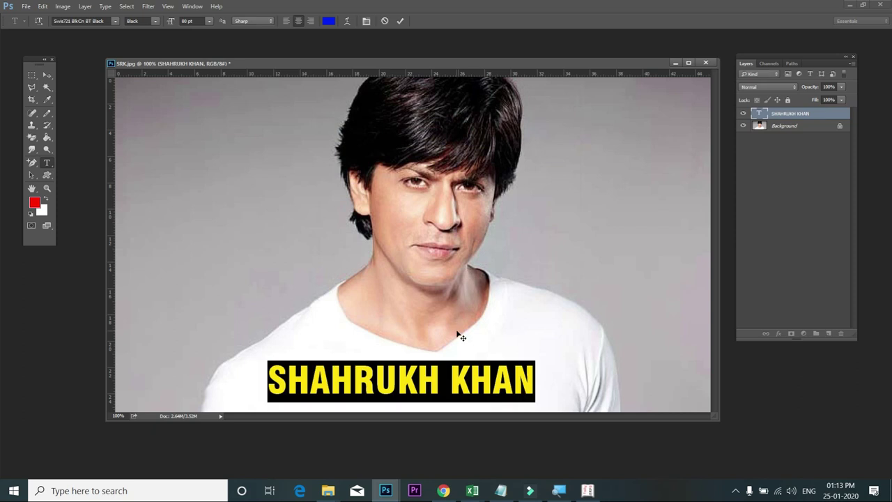
Select the letters of the word KHAN within the title
click(447, 365)
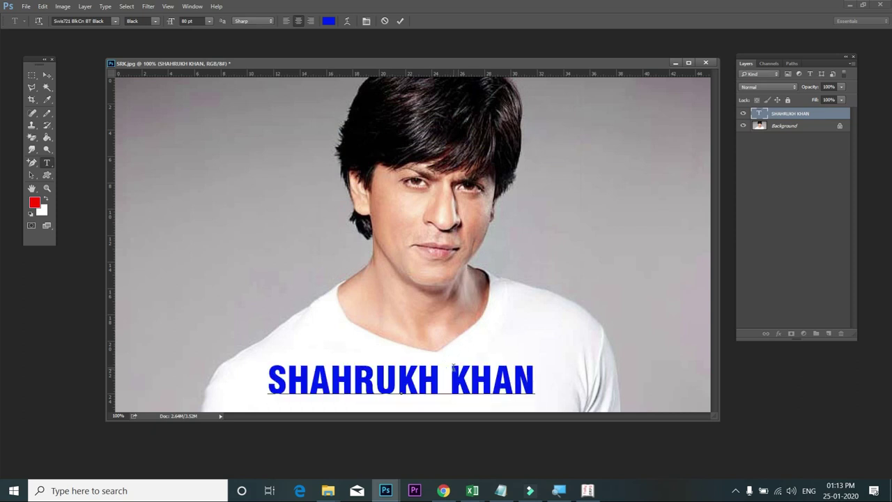
drag(288, 376, 267, 376)
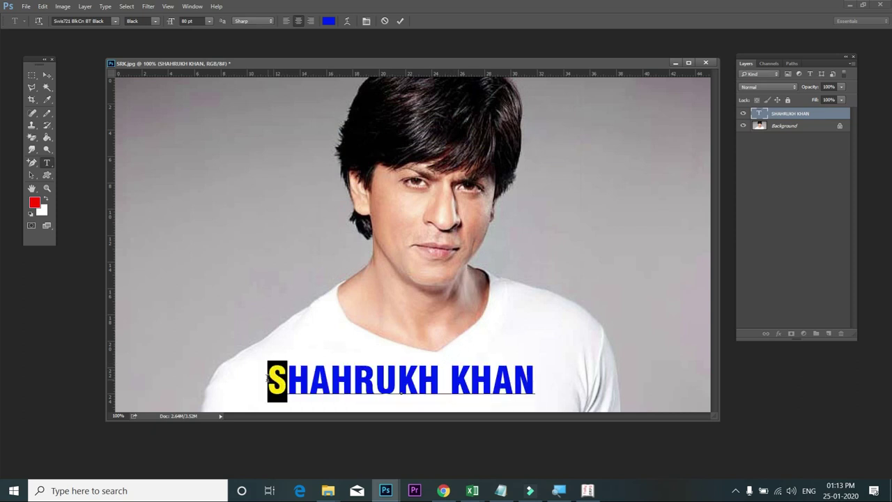
click(442, 377)
drag(469, 377, 450, 376)
click(535, 377)
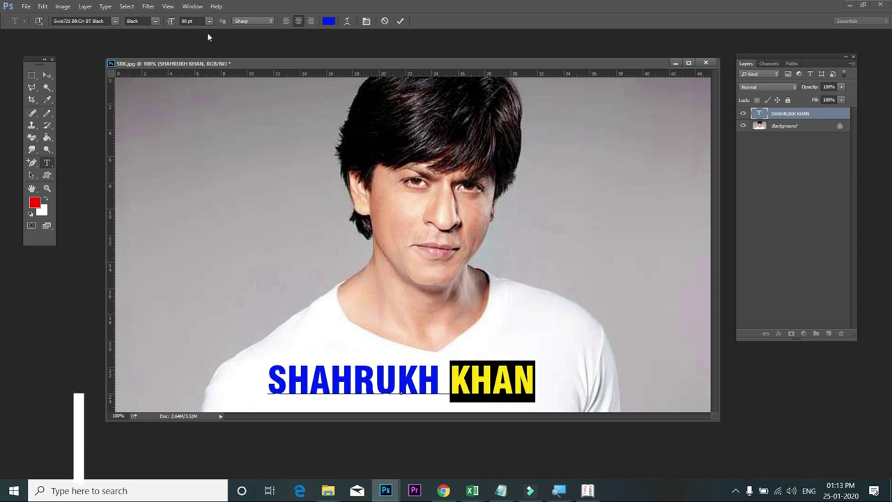
Enlarge the word KHAN in size steps, then reduce it back to about 110 pt
key(ctrl+shift+period)
key(ctrl+shift+period)
key(ctrl+shift+period)
key(ctrl+shift+period)
key(ctrl+shift+period)
key(ctrl+shift+period)
key(ctrl+shift+period)
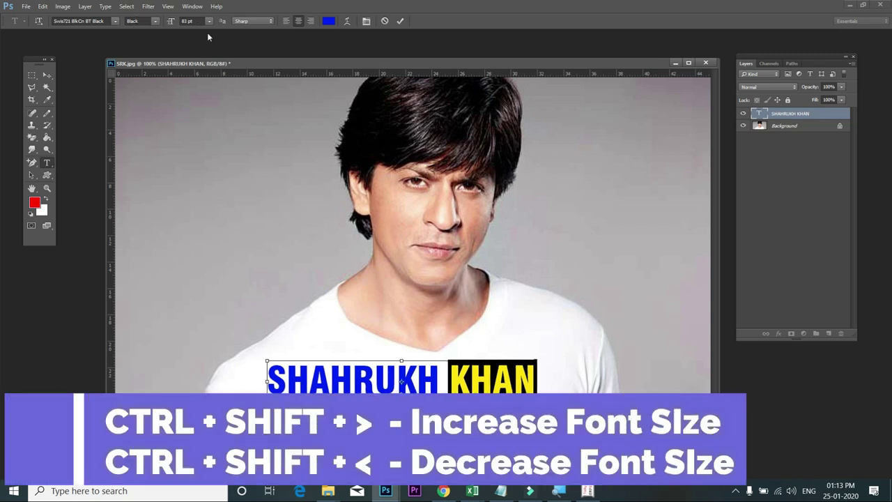
key(ctrl+shift+period)
key(ctrl+shift+period)
key(ctrl+shift+period)
key(ctrl+shift+period)
key(ctrl+shift+period)
key(ctrl+shift+period)
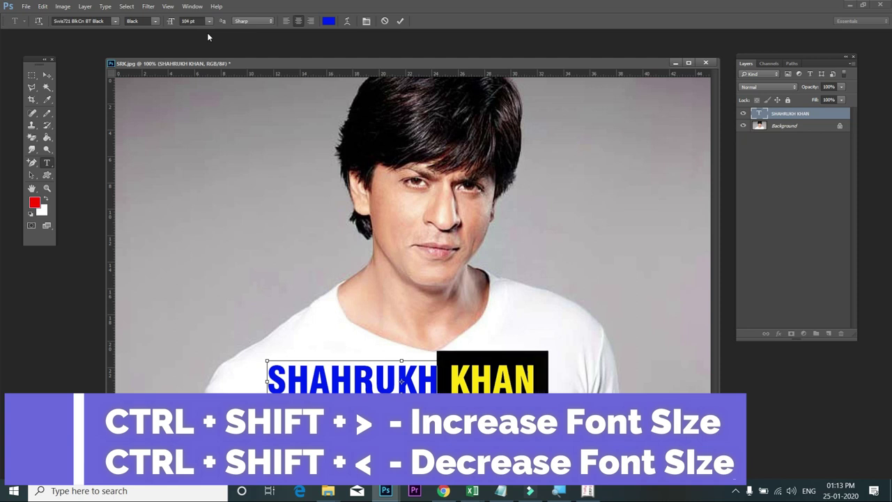
key(ctrl+shift+period)
key(ctrl+shift+period)
key(ctrl+shift+period)
key(ctrl+shift+period)
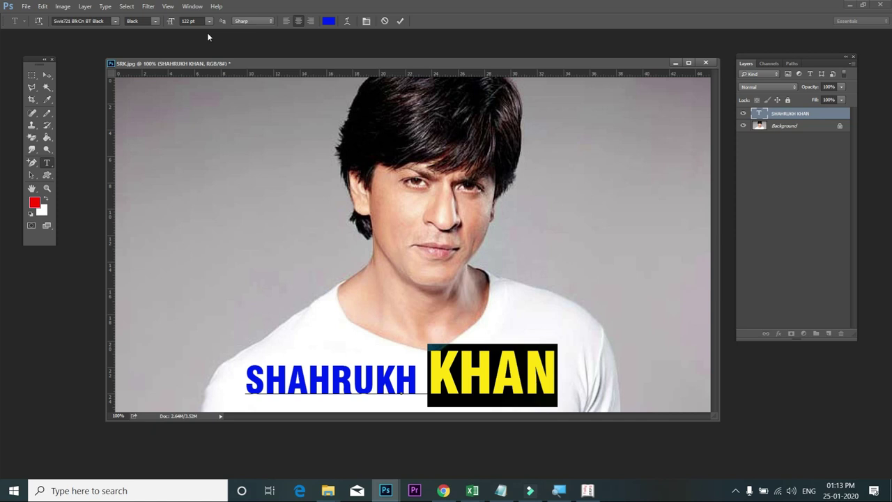
key(ctrl+shift+comma)
key(ctrl+shift+comma)
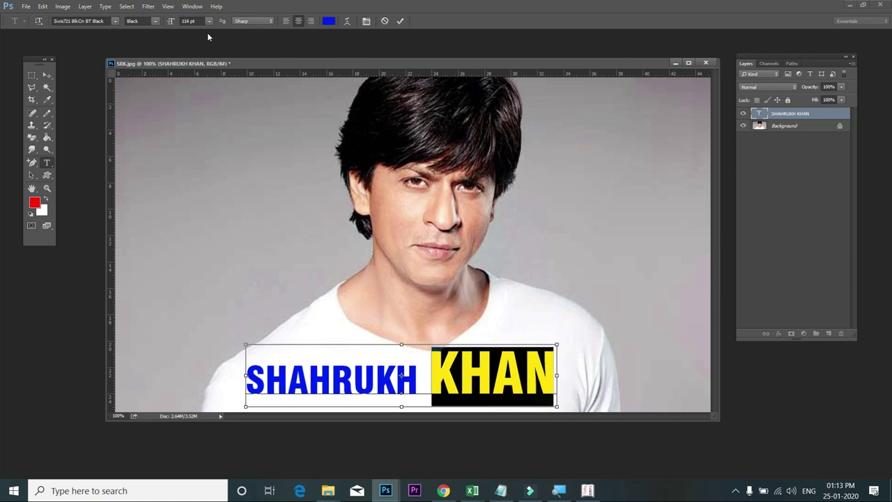
key(ctrl+shift+comma)
key(ctrl+shift+comma)
key(ctrl+shift+comma)
key(ctrl+shift+comma)
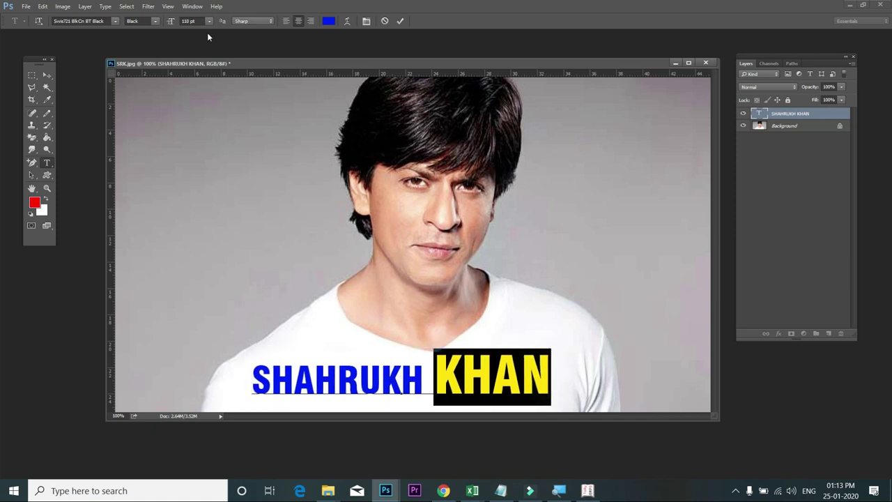
Select the whole SHAHRUKH KHAN line and set its font size to 80 pt
click(398, 388)
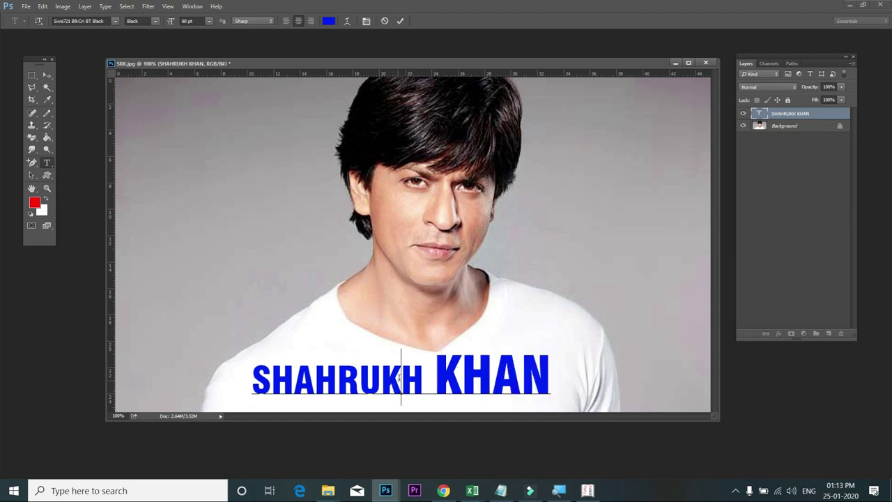
key(ctrl+a)
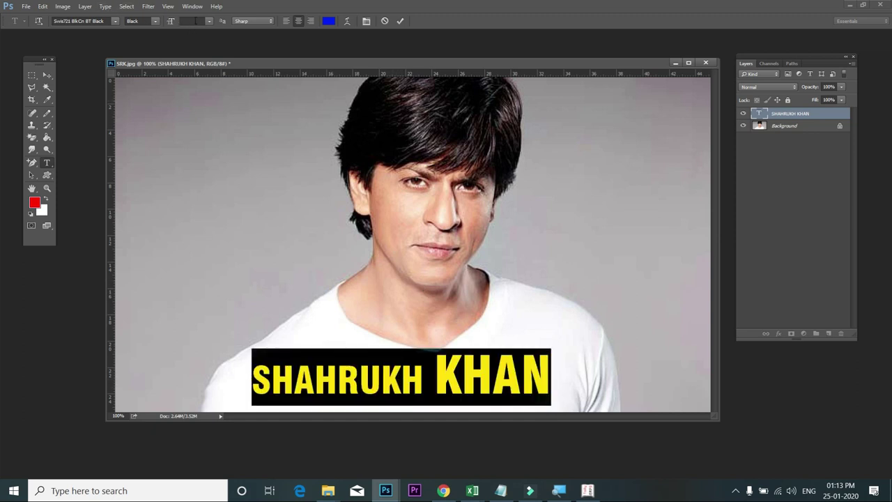
click(197, 20)
text(80)
key(Return)
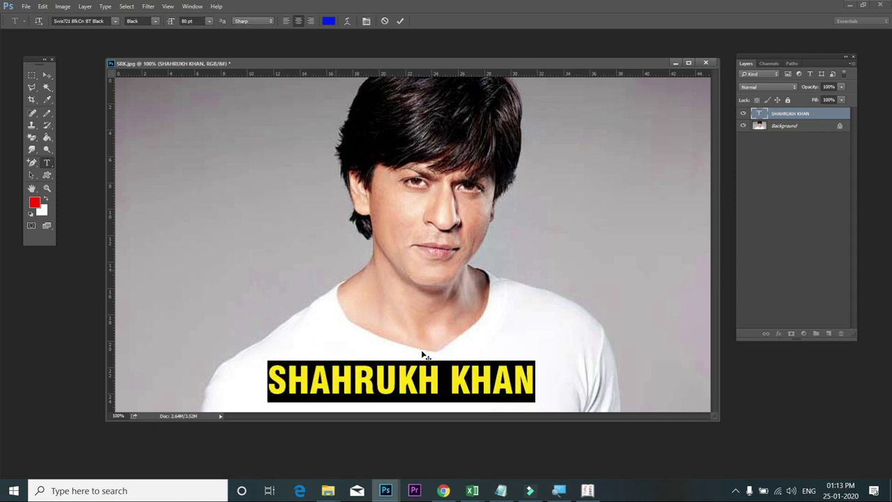
click(332, 383)
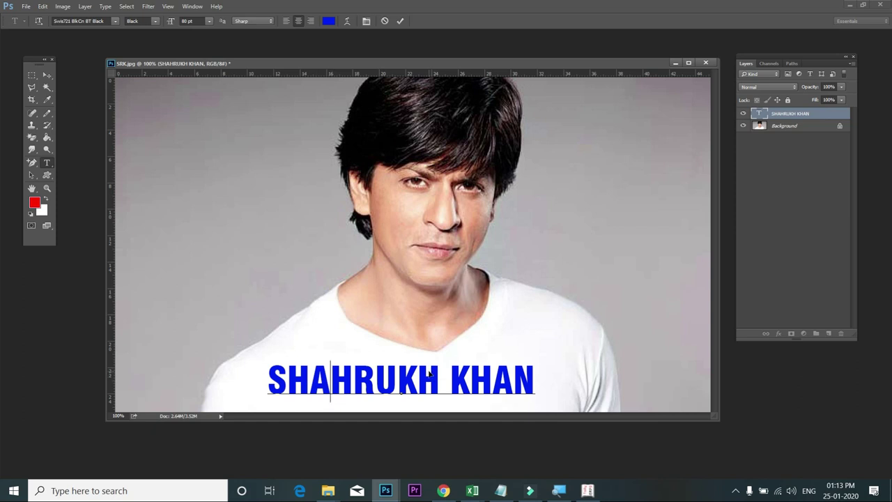
key(ctrl+a)
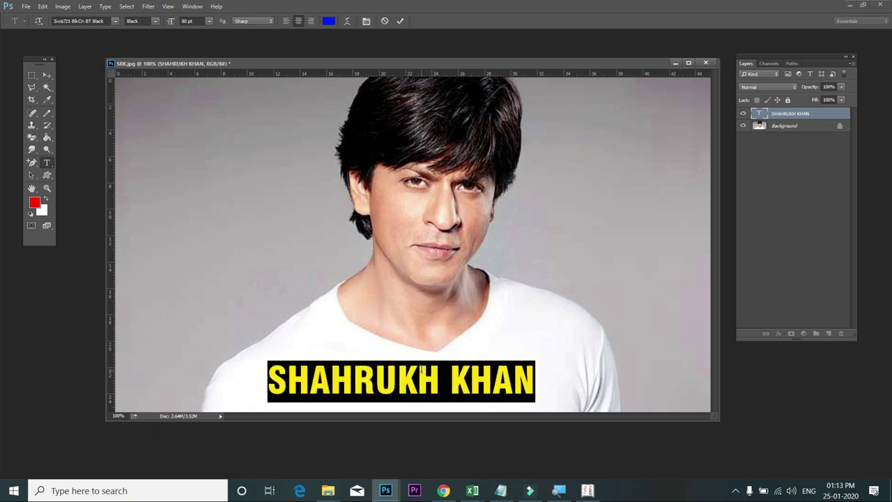
Commit the blue title edit and set the foreground colour to green (72ff00)
click(46, 76)
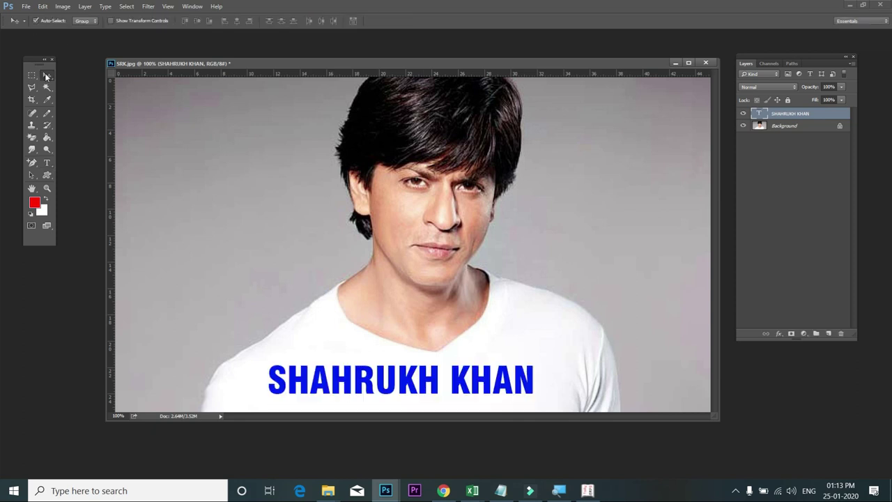
click(37, 203)
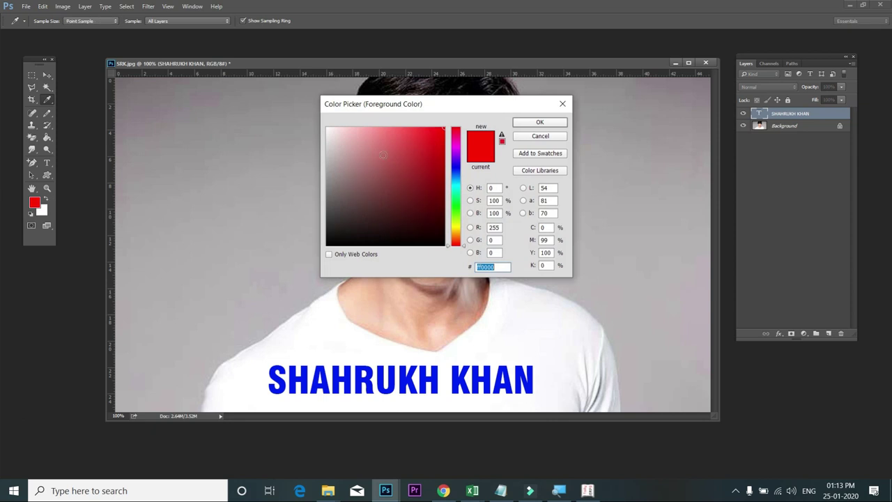
drag(460, 202, 457, 226)
drag(454, 143, 467, 124)
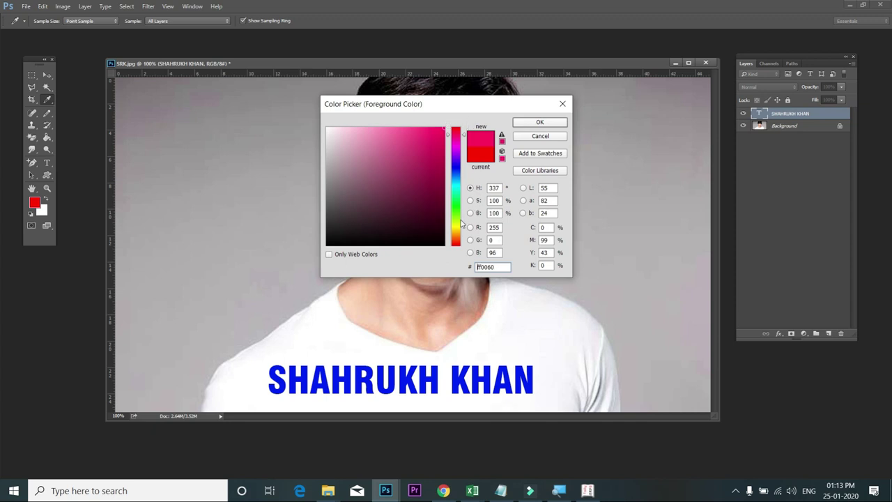
click(456, 215)
click(539, 122)
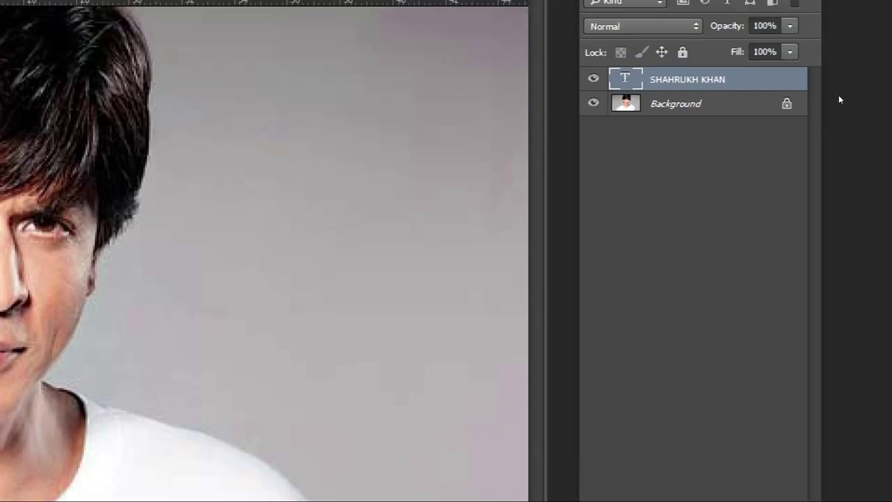
Select the SHAHRUKH KHAN text layer and fill it with the green foreground colour
key(alt+bracketleft)
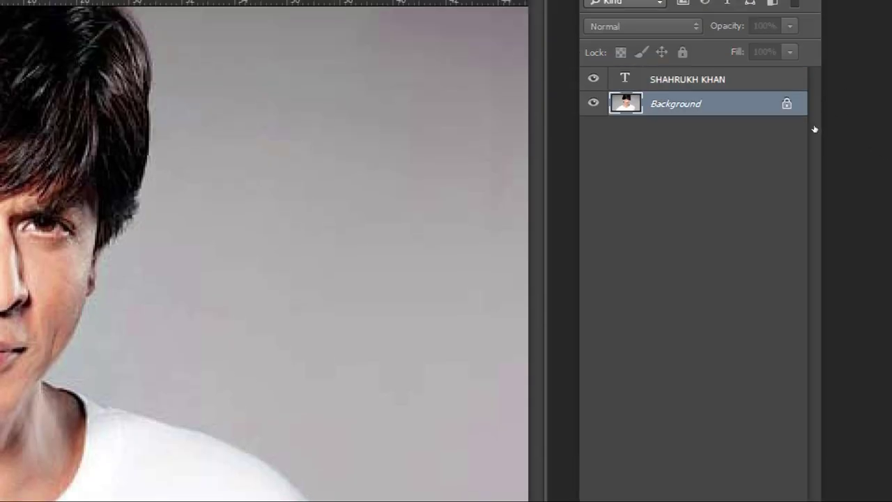
key(alt+bracketright)
key(alt+bracketleft)
key(alt+bracketright)
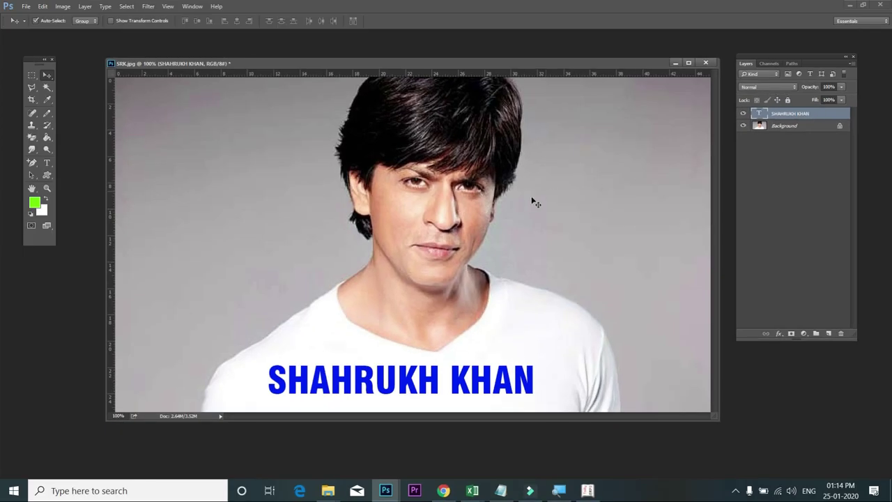
key(alt+BackSpace)
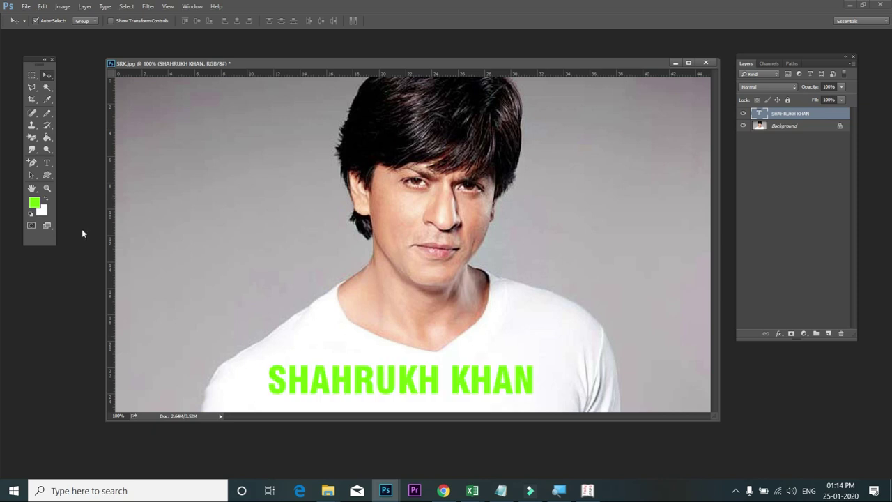
Fill the title with yellow #eaff00 and nudge it slightly right
click(37, 204)
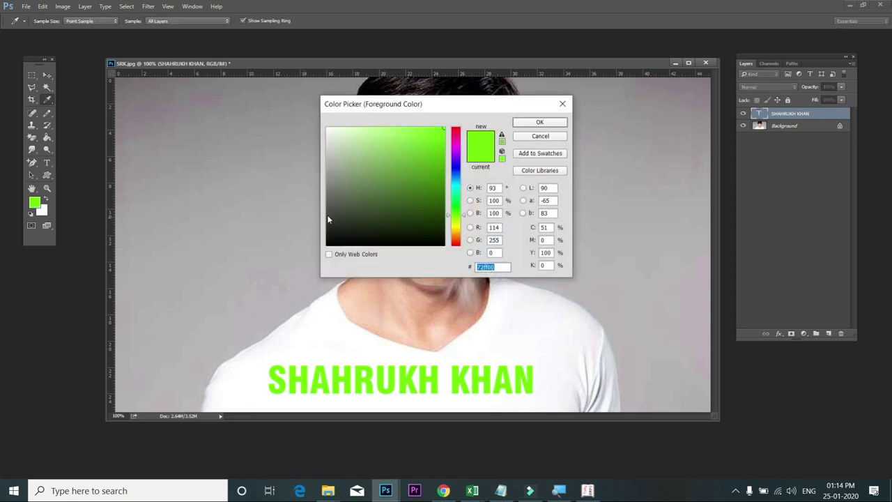
click(456, 224)
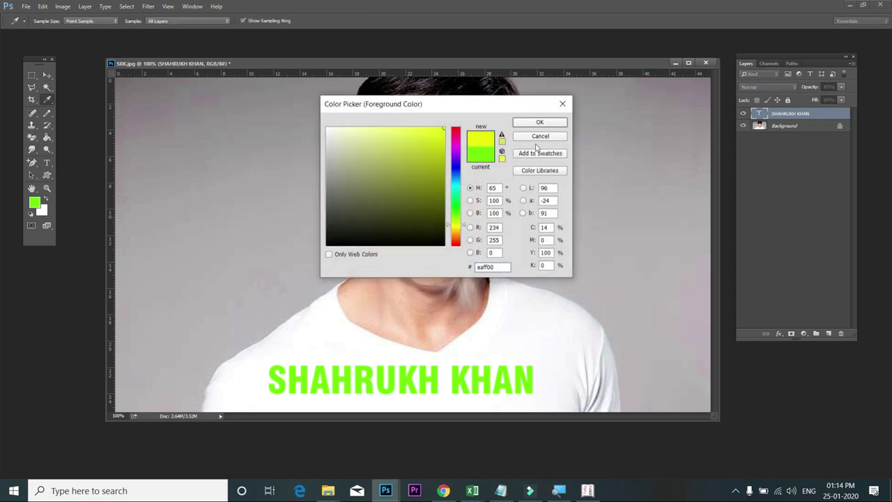
click(542, 123)
key(alt+BackSpace)
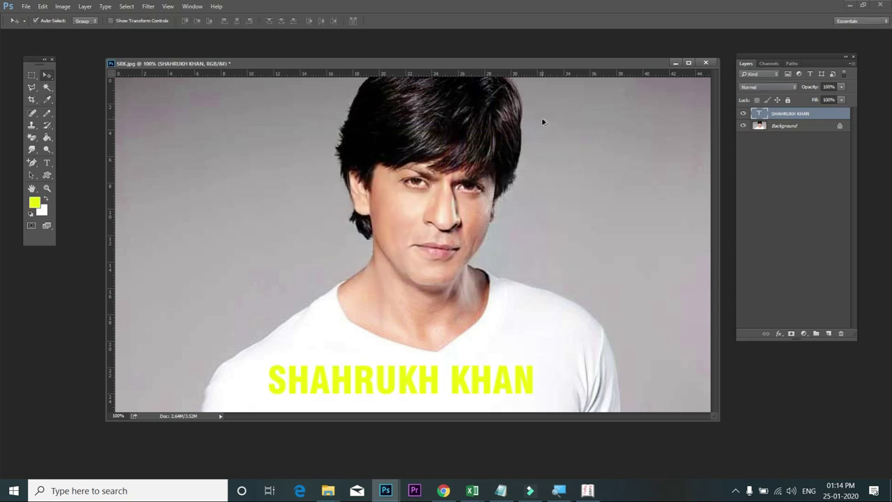
drag(473, 382, 492, 385)
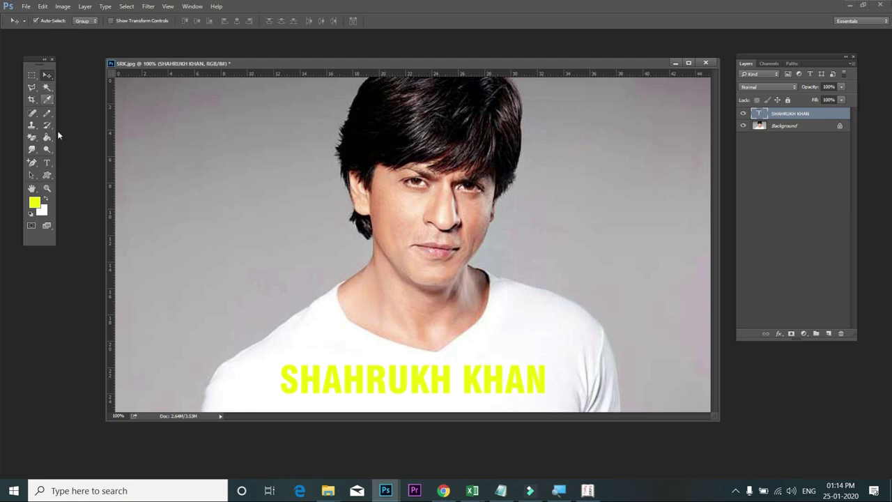
Select all of the SHAHRUKH KHAN title text with the Type tool
click(47, 162)
click(407, 380)
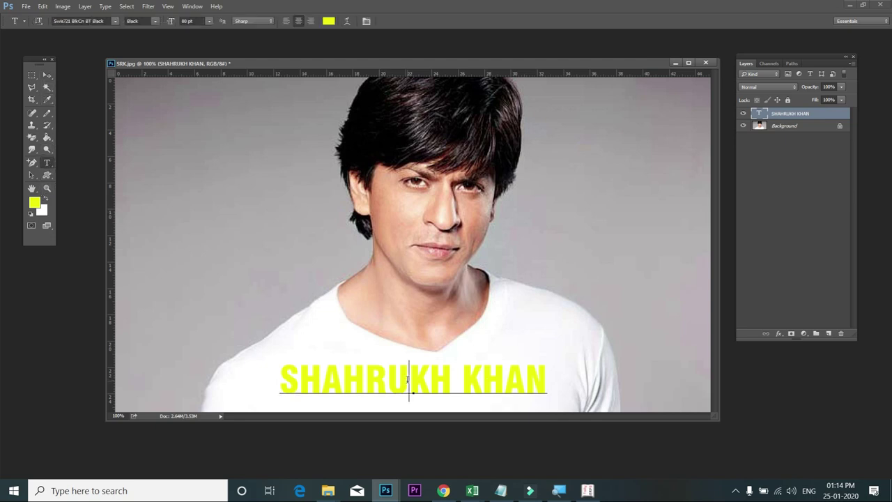
key(ctrl)
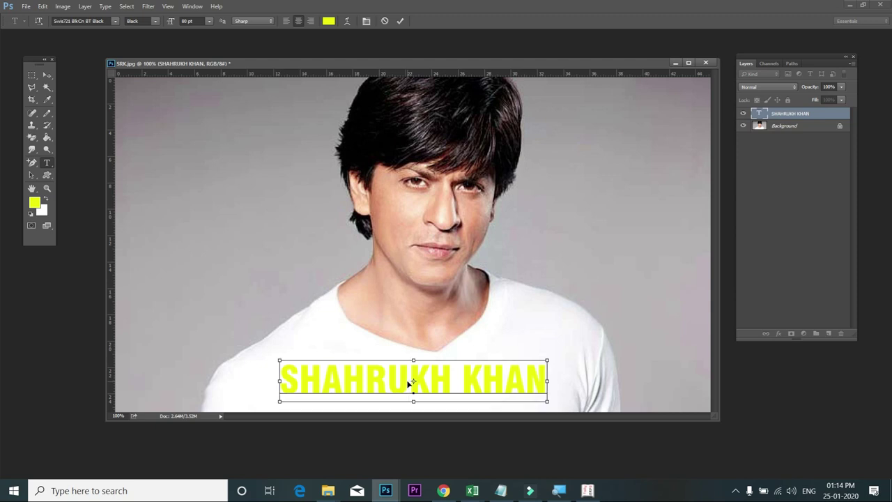
key(ctrl+a)
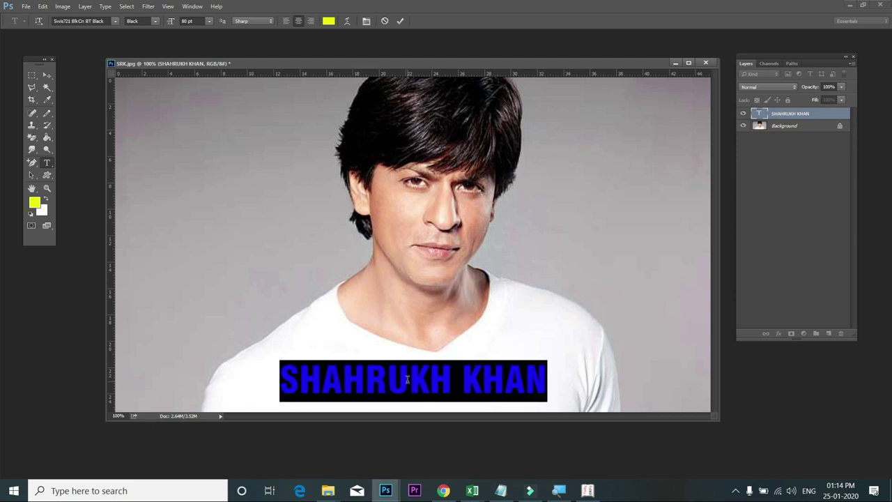
Preview fonts from the font list and apply Source Sans Pro Black to the title
click(115, 21)
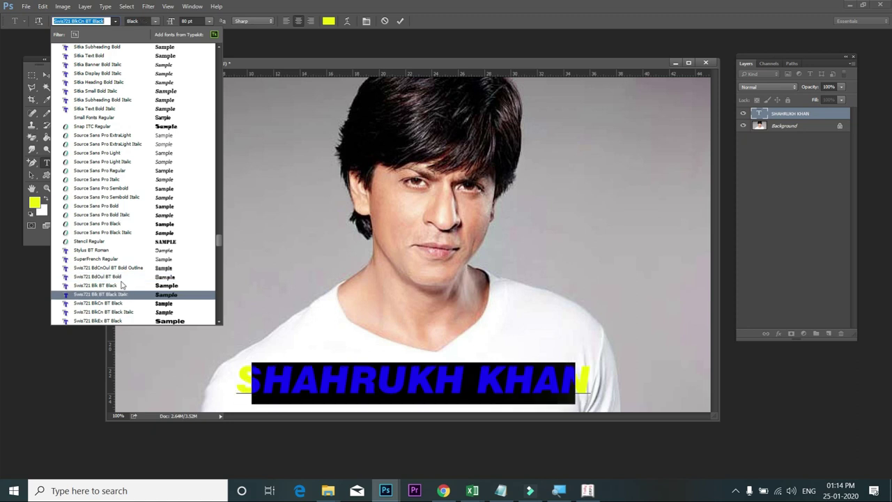
key(Up)
key(Up)
key(Down)
key(Down)
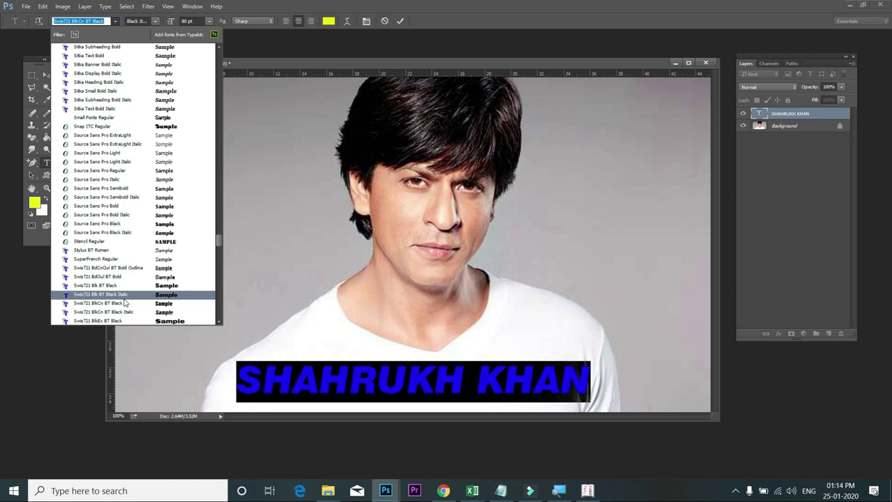
key(Down)
key(Down)
key(Down)
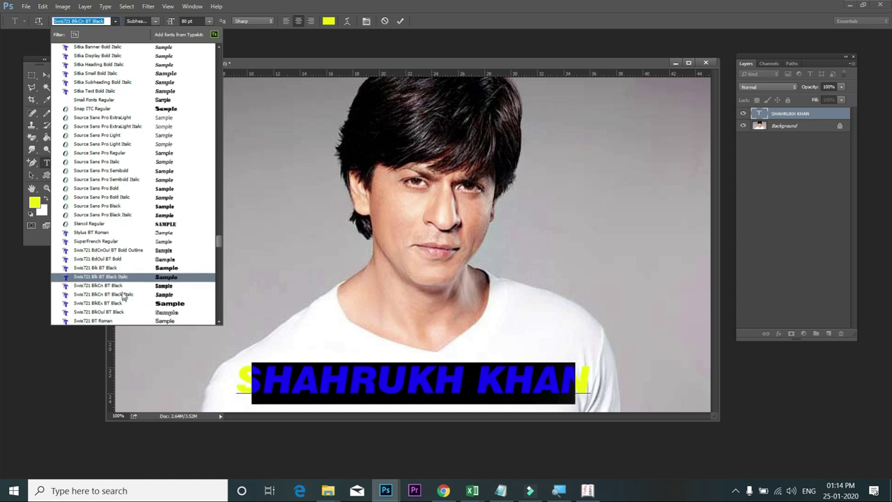
key(Down)
key(Down)
key(Down)
key(Down)
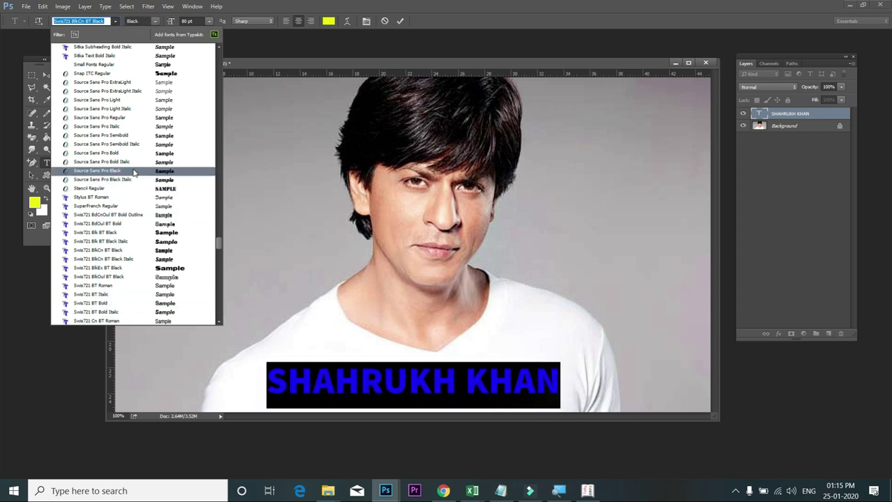
key(Escape)
click(368, 377)
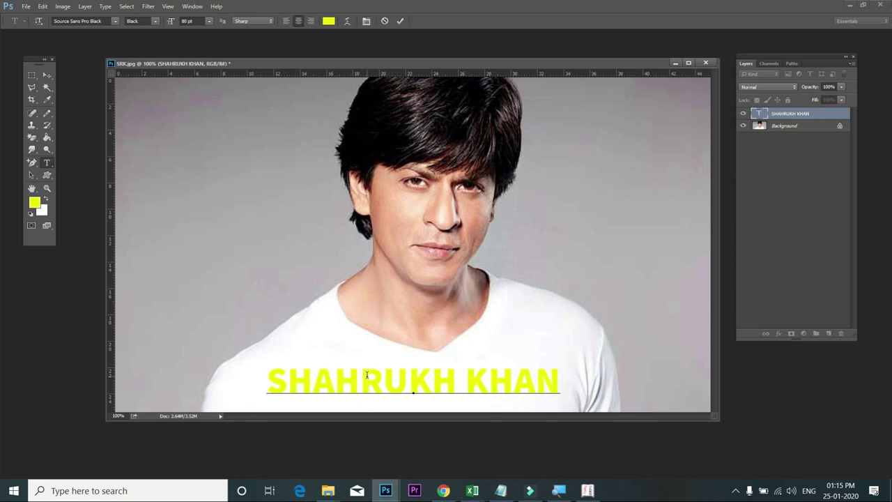
key(ctrl+a)
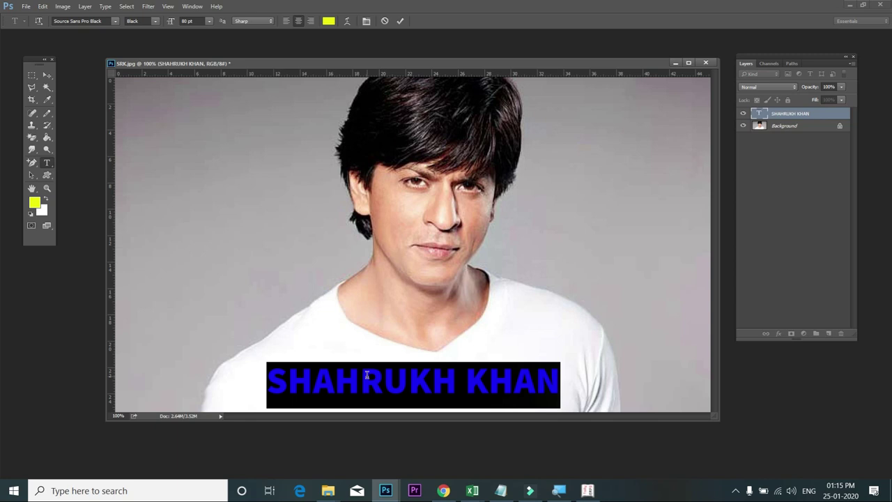
click(366, 375)
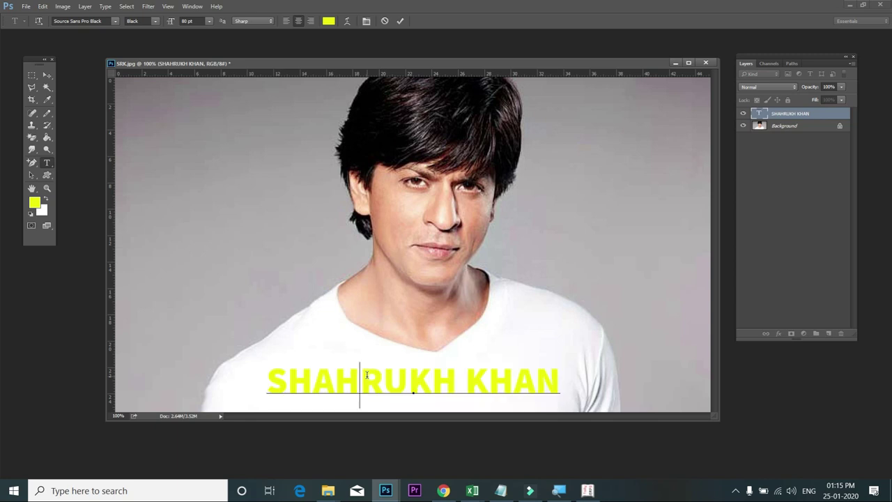
key(ctrl+a)
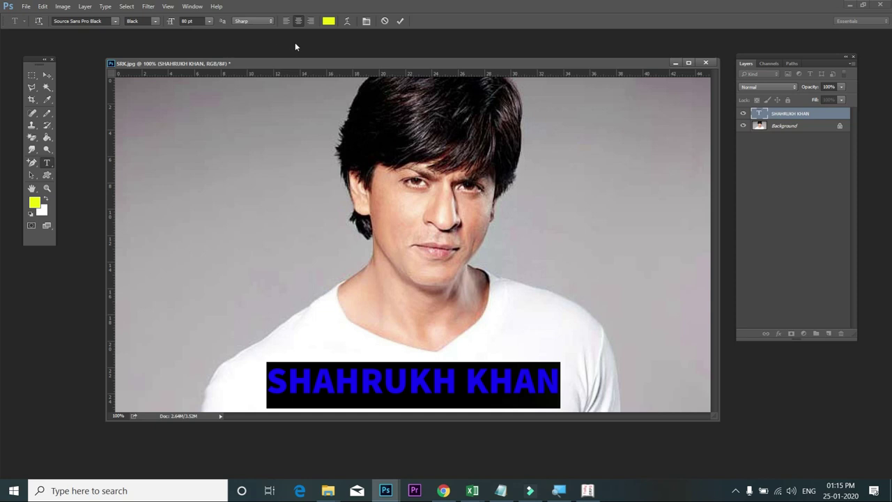
click(155, 22)
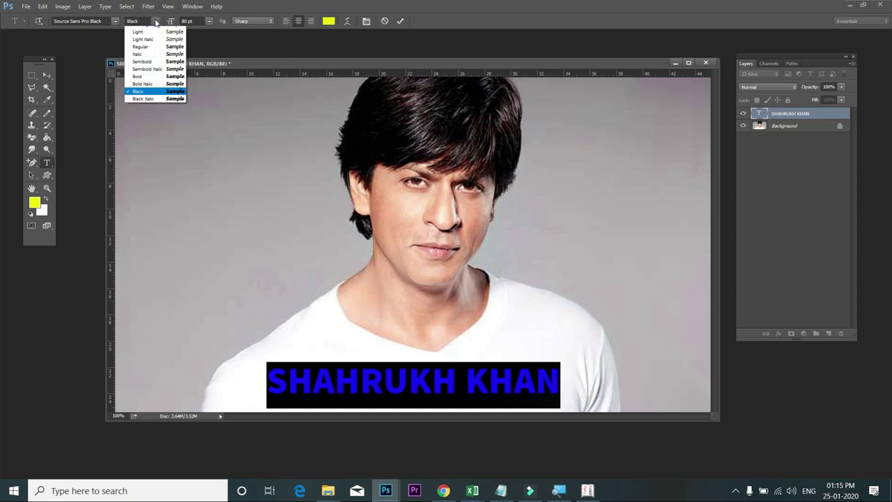
click(147, 96)
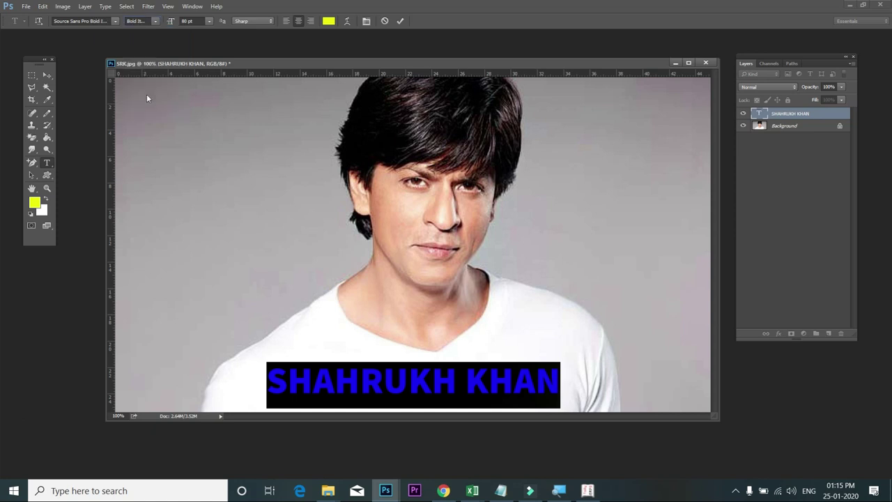
click(156, 22)
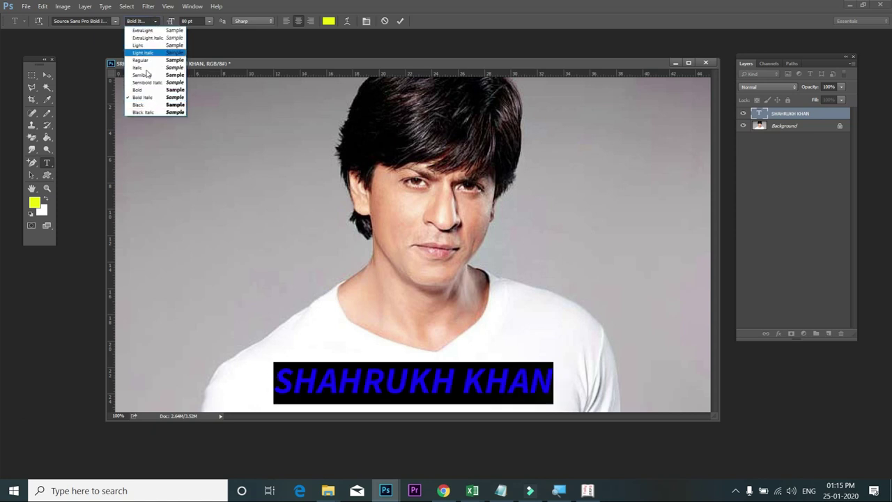
click(138, 104)
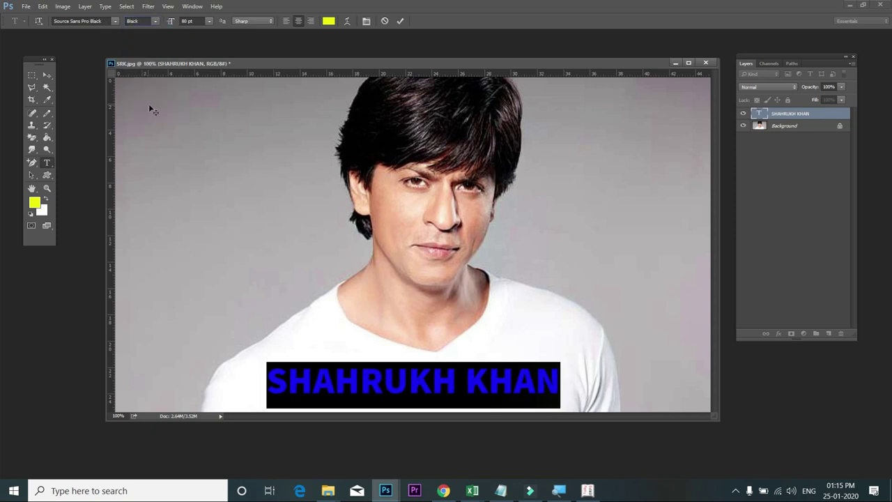
Set the title's anti-aliasing to Strong and leave the text centre-aligned
click(270, 22)
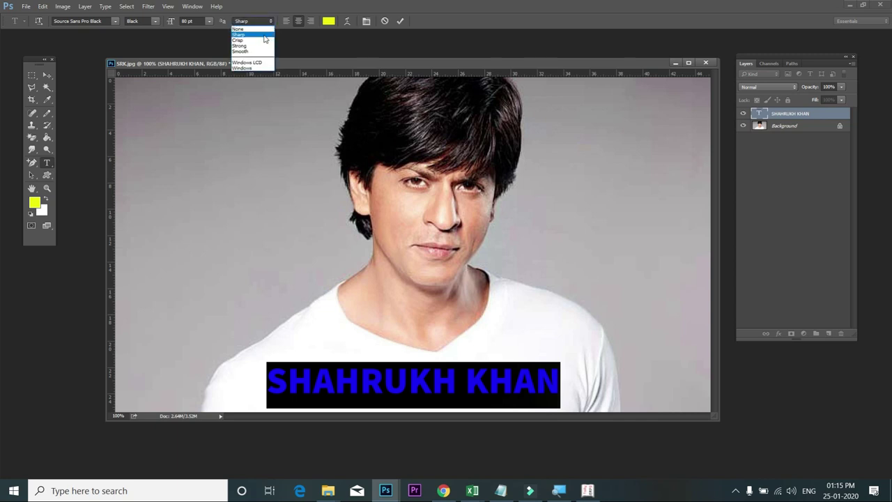
click(264, 46)
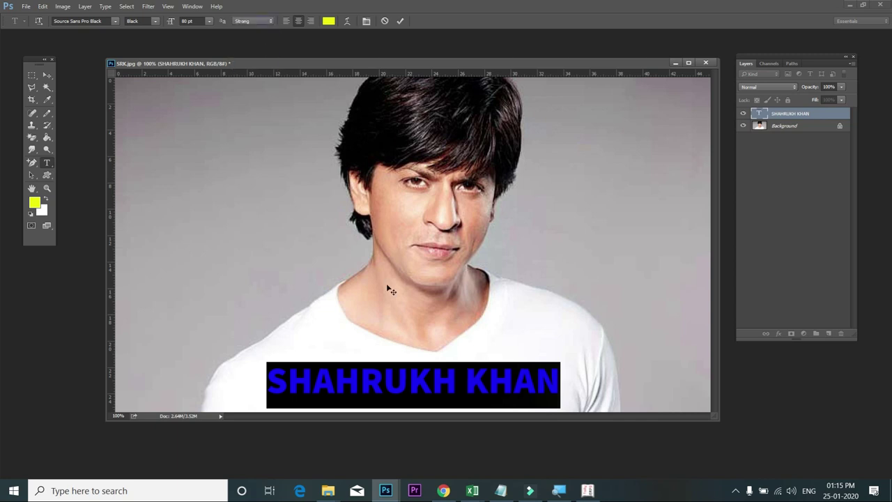
click(286, 21)
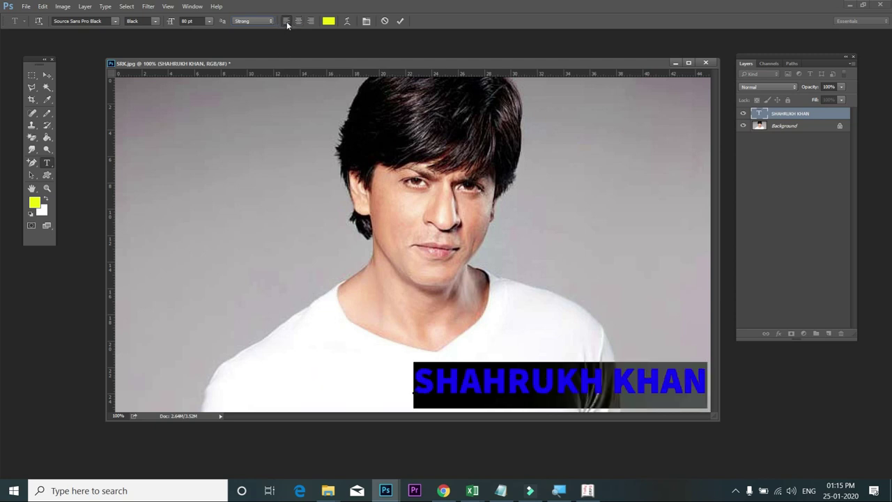
click(298, 22)
click(312, 22)
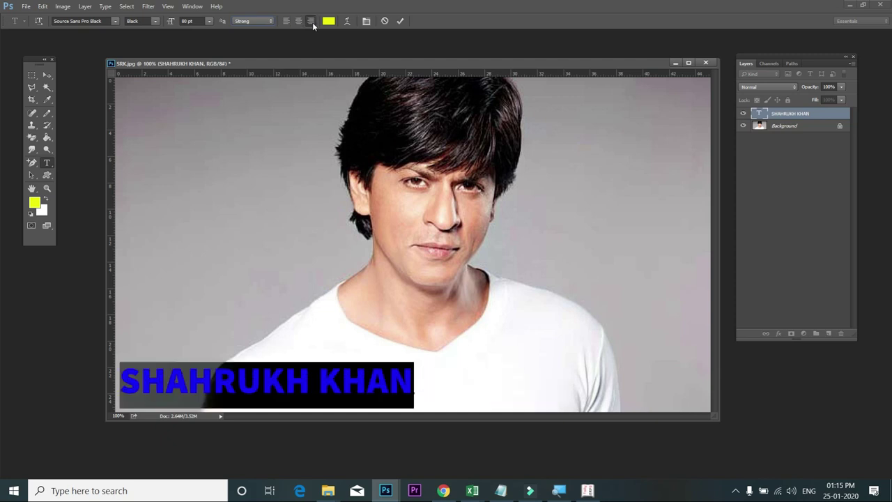
click(299, 22)
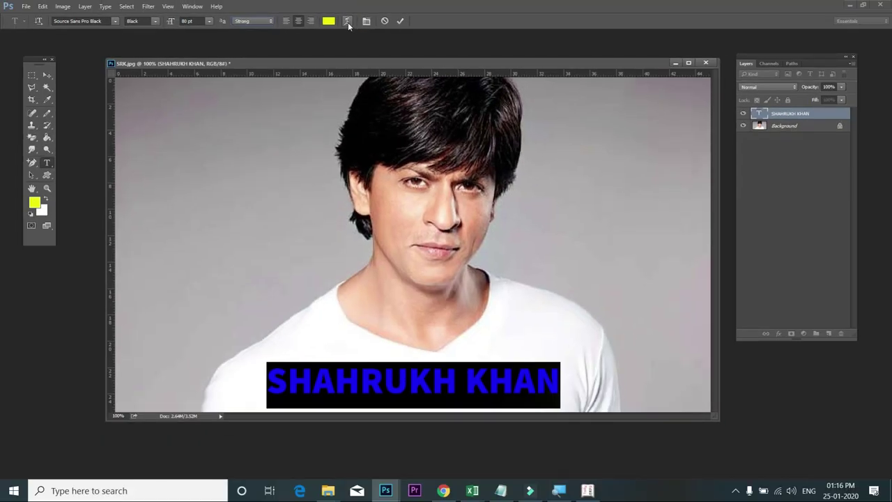
Move the Warp Text dialog off the portrait and preview an Arc warp on the title
click(348, 23)
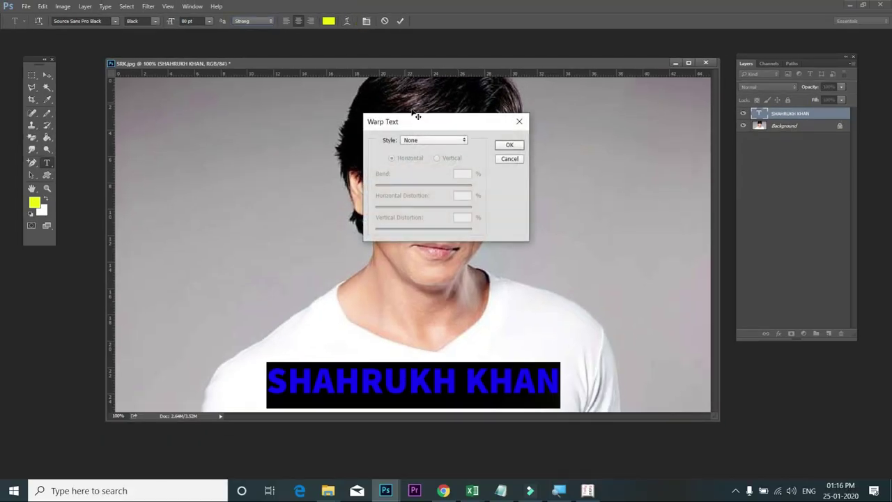
drag(418, 123, 223, 149)
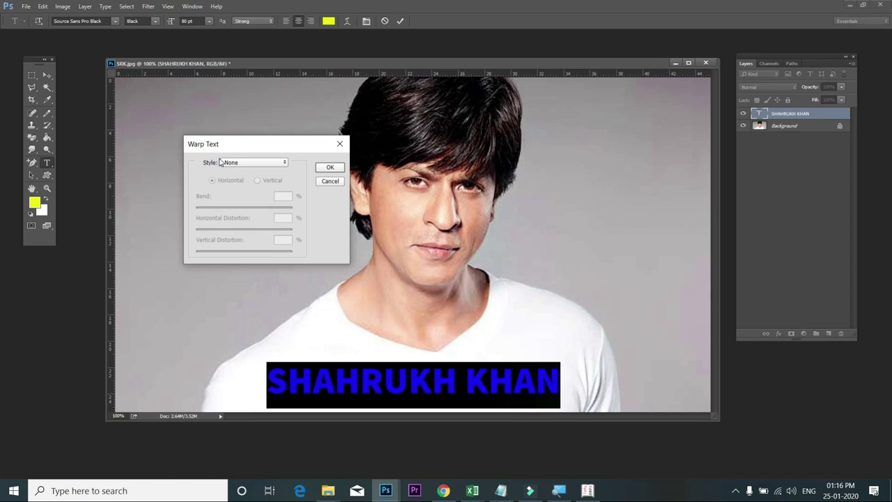
click(234, 165)
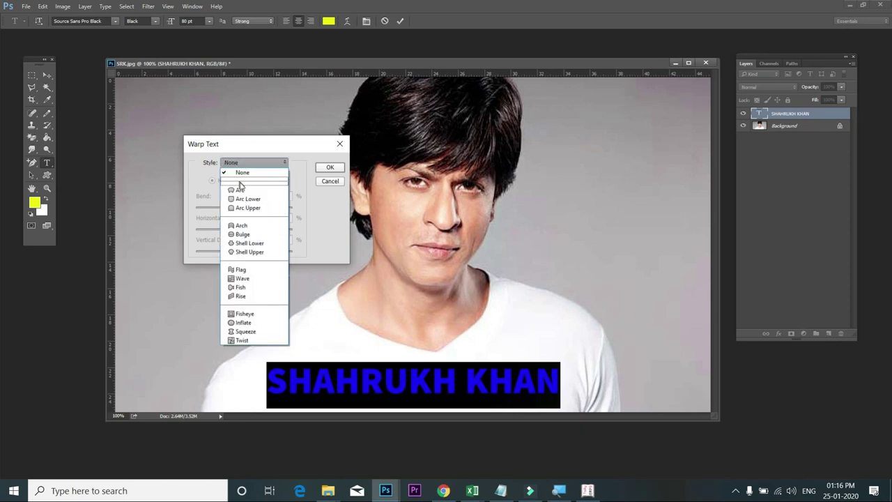
click(241, 190)
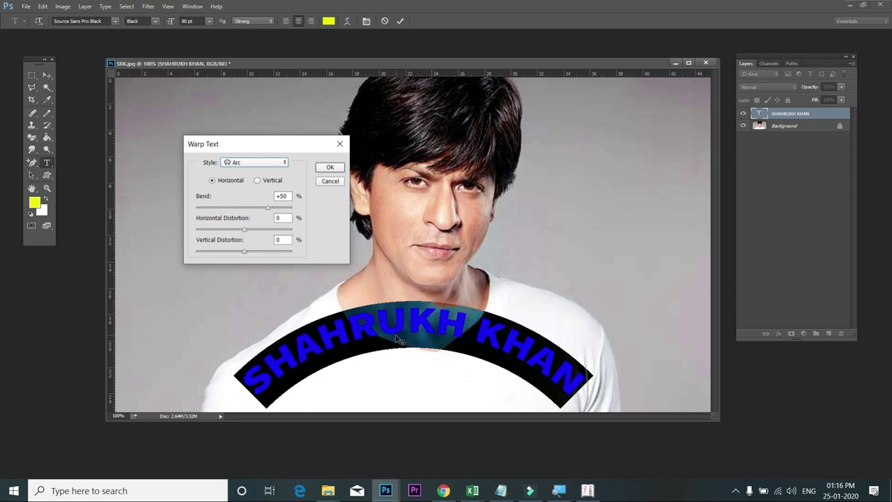
Try the Arc Lower, Arch and Bulge warp styles, then choose Flag
click(262, 163)
click(258, 181)
click(256, 167)
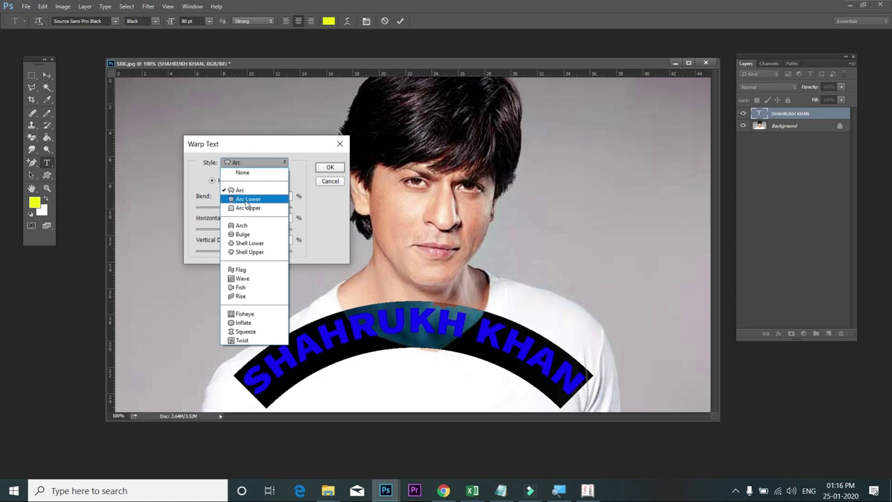
click(247, 199)
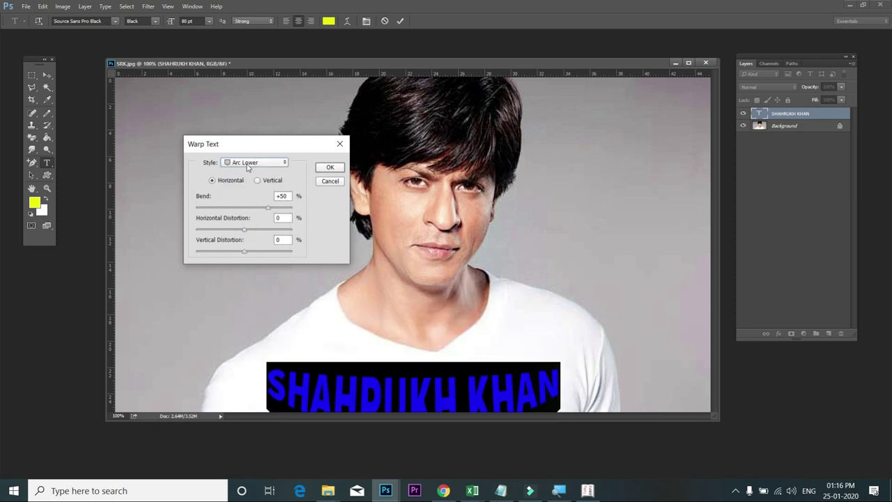
click(248, 165)
click(249, 225)
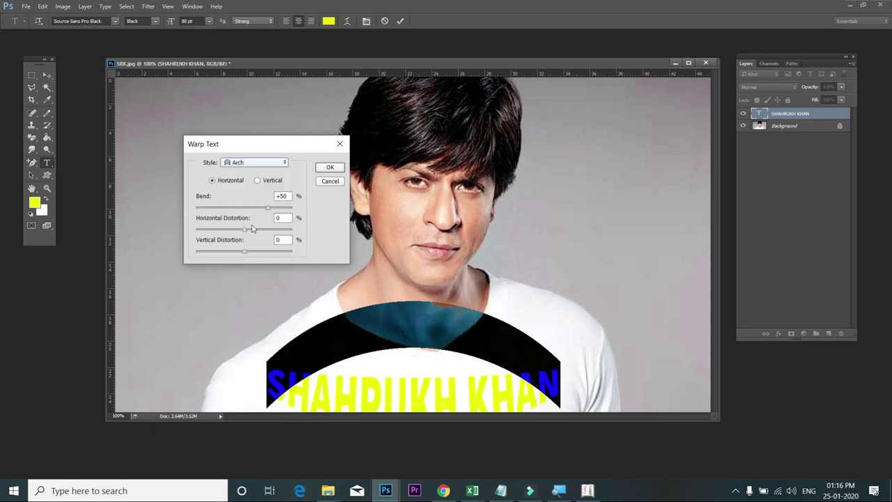
click(244, 165)
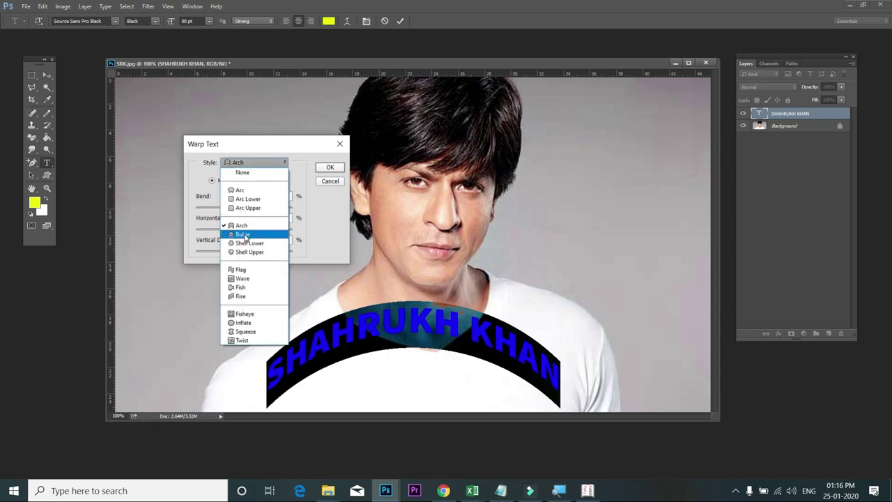
click(246, 232)
click(255, 163)
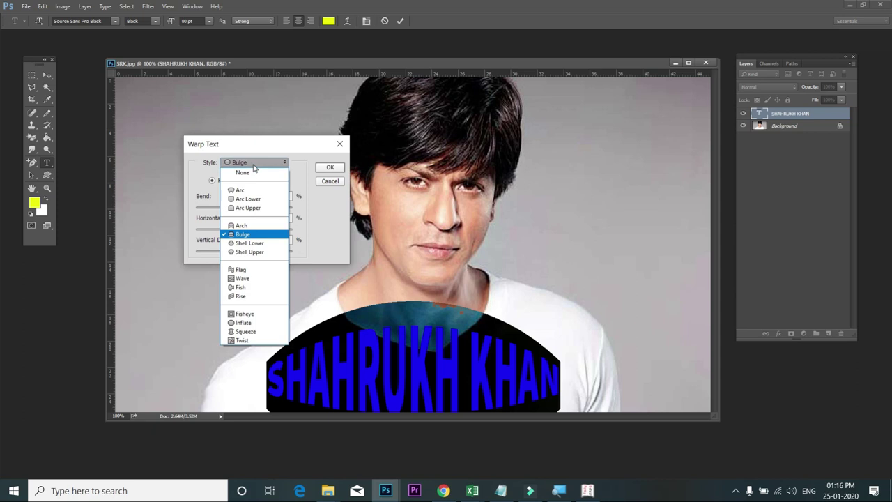
click(252, 271)
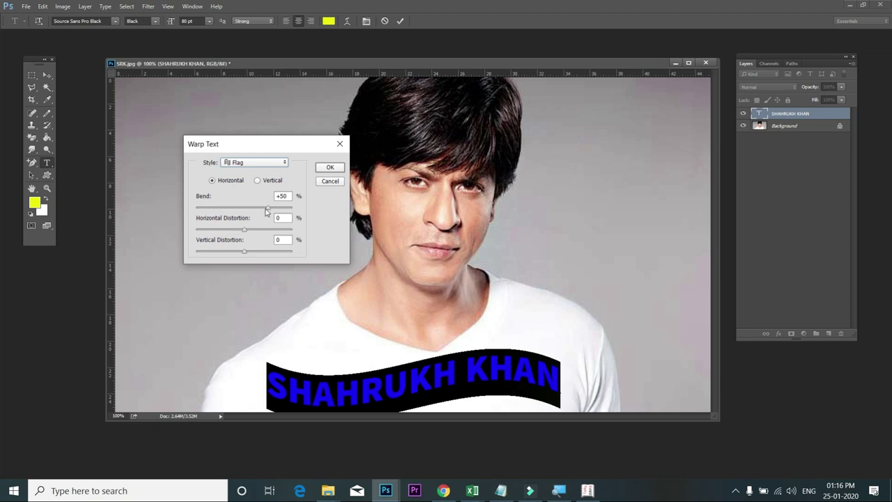
Set the Flag warp's Bend to -4 and Horizontal Distortion to +68
drag(267, 210, 204, 210)
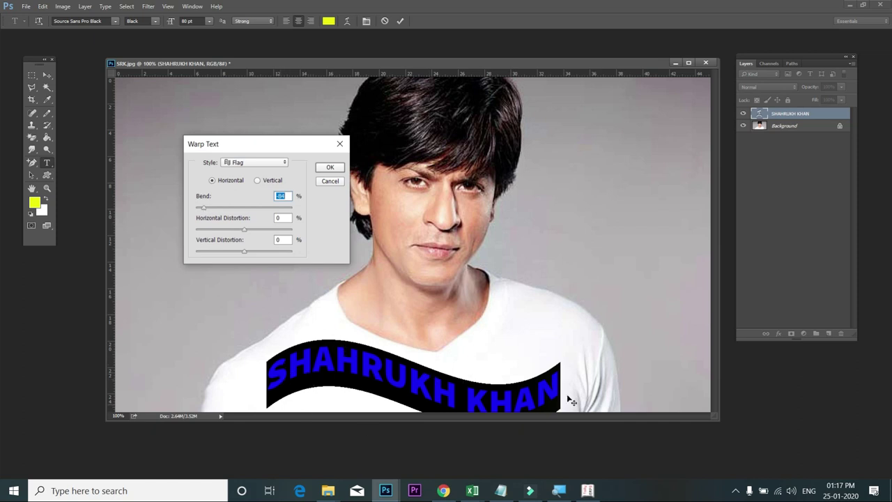
drag(244, 209, 192, 238)
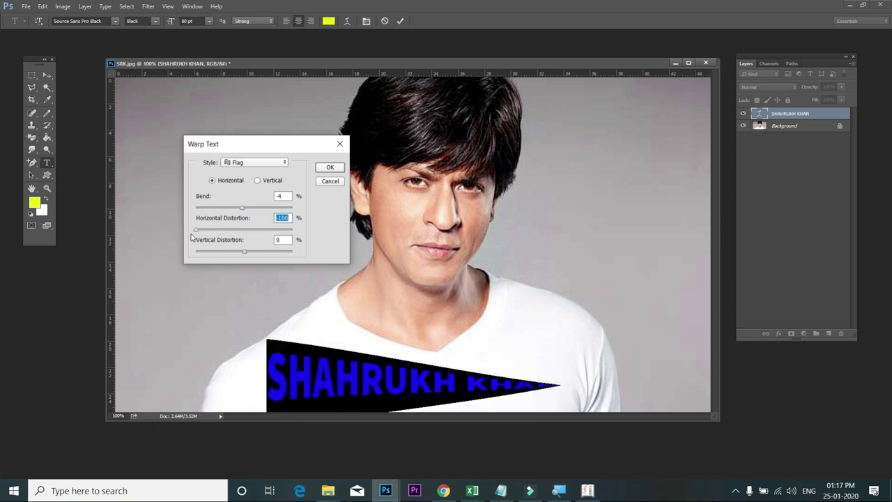
drag(198, 232, 276, 231)
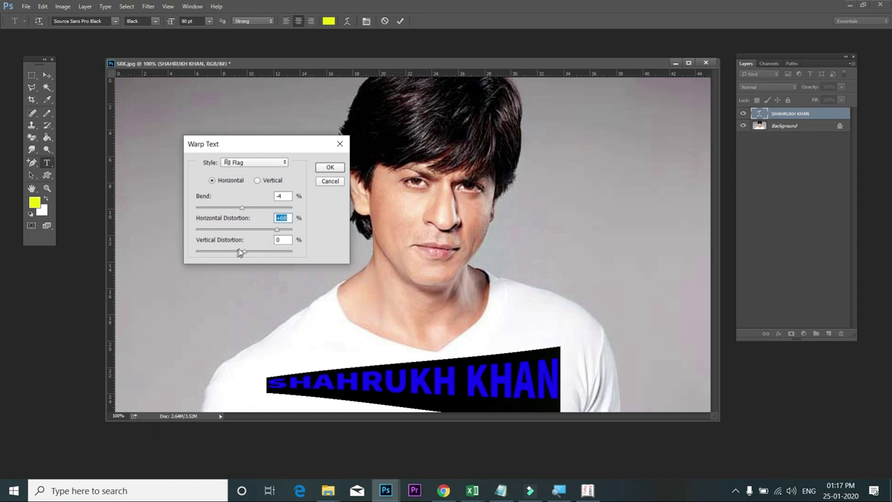
Toggle between vertical and horizontal, keep Flag horizontal, and apply the warp
click(257, 180)
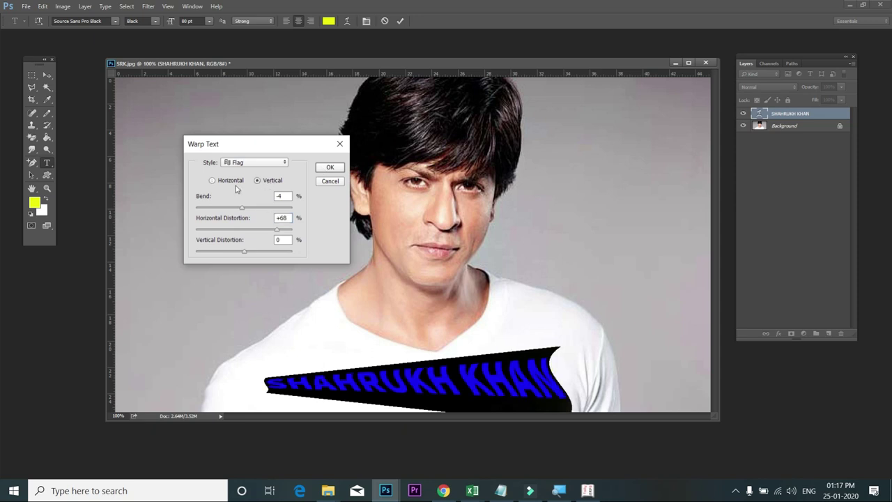
click(235, 183)
click(263, 164)
click(263, 164)
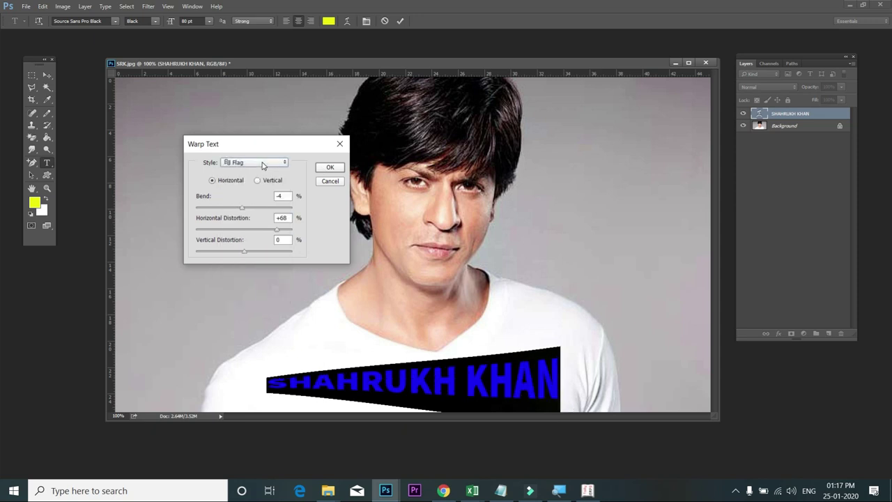
click(263, 164)
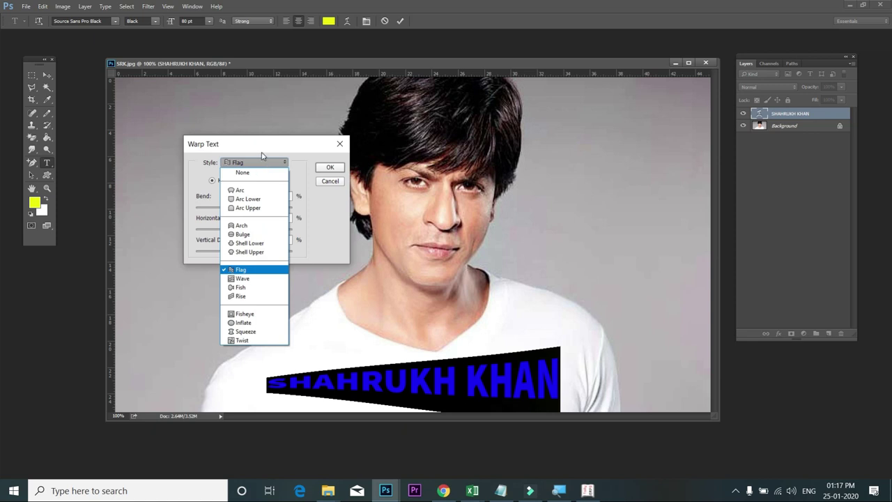
click(265, 160)
click(330, 168)
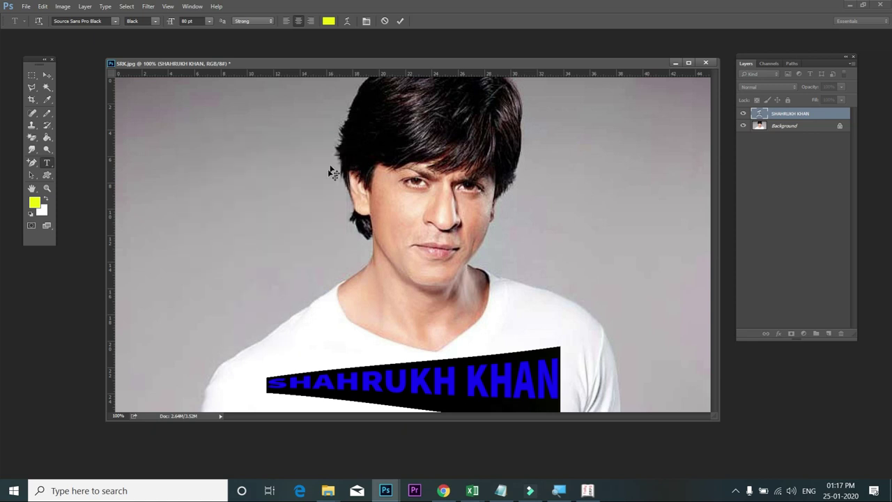
Drag the warped title down onto the shirt, commit it, and undo the warp
click(337, 387)
drag(271, 220, 538, 192)
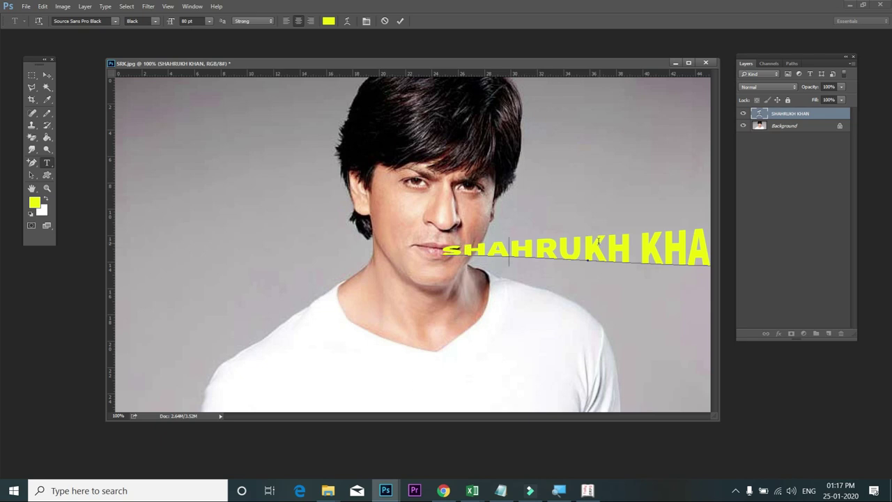
drag(594, 218, 448, 338)
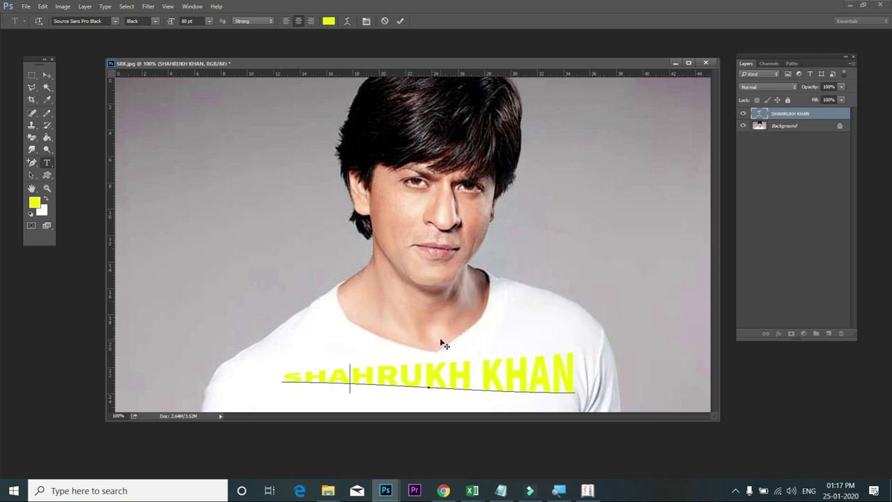
key(ctrl+Return)
drag(146, 176, 147, 176)
key(ctrl+z)
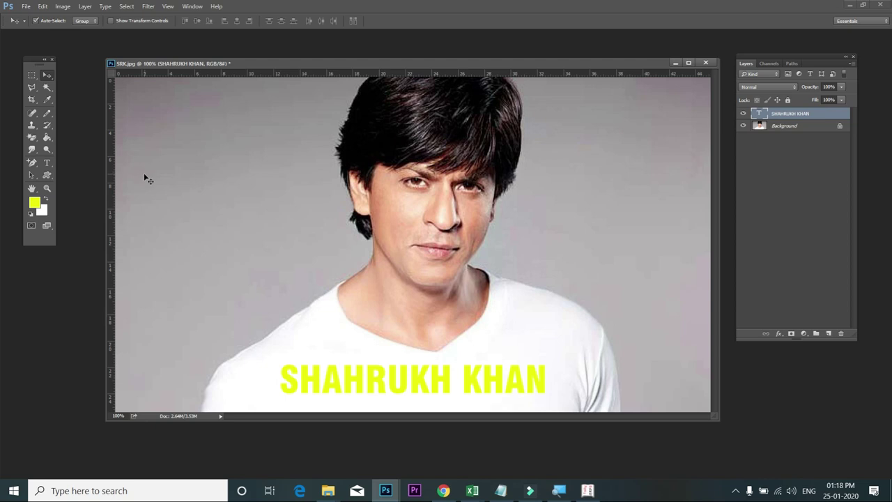
Apply a Gradient Overlay layer style to the SHAHRUKH KHAN text layer via Layer > Layer Style
click(86, 6)
mouse_move(91, 19)
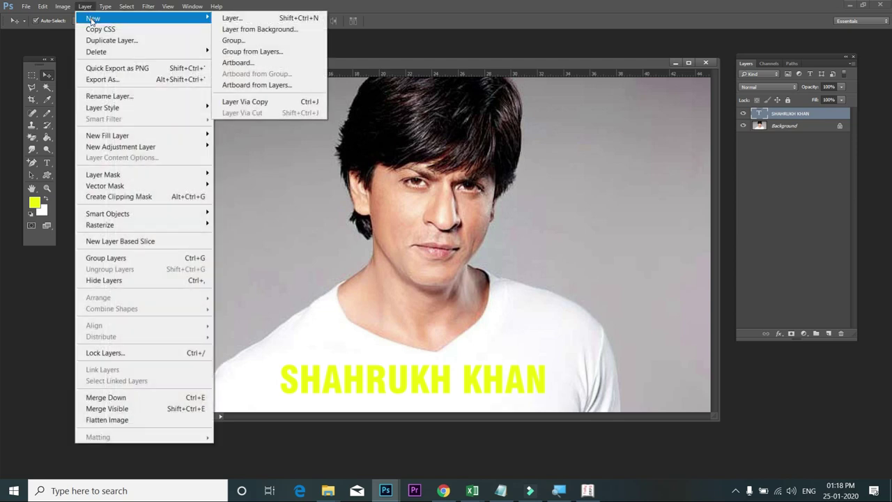
mouse_move(124, 110)
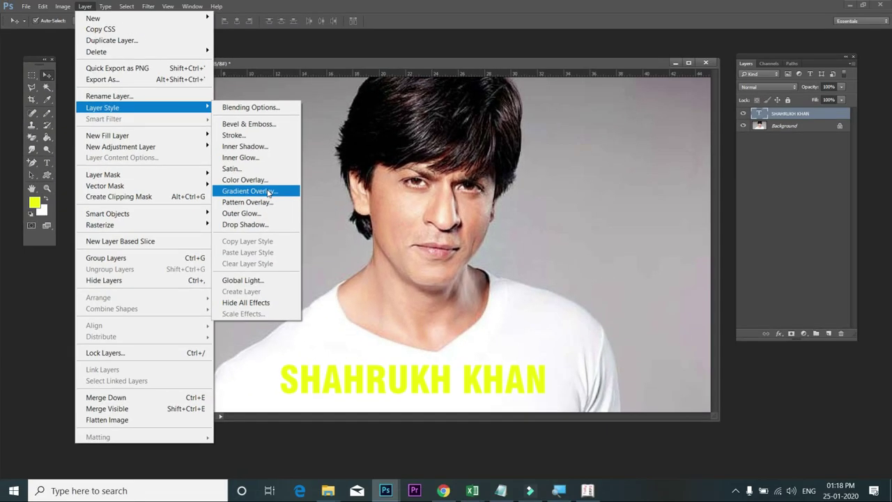
click(268, 191)
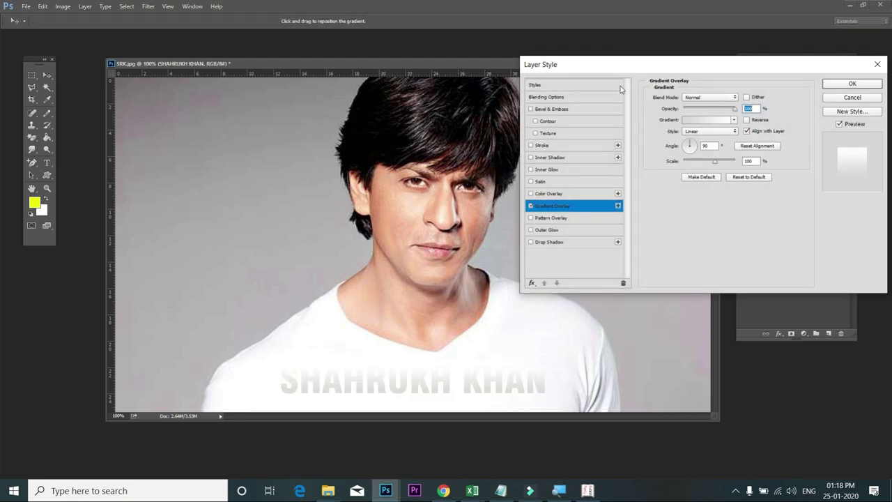
drag(611, 67, 520, 61)
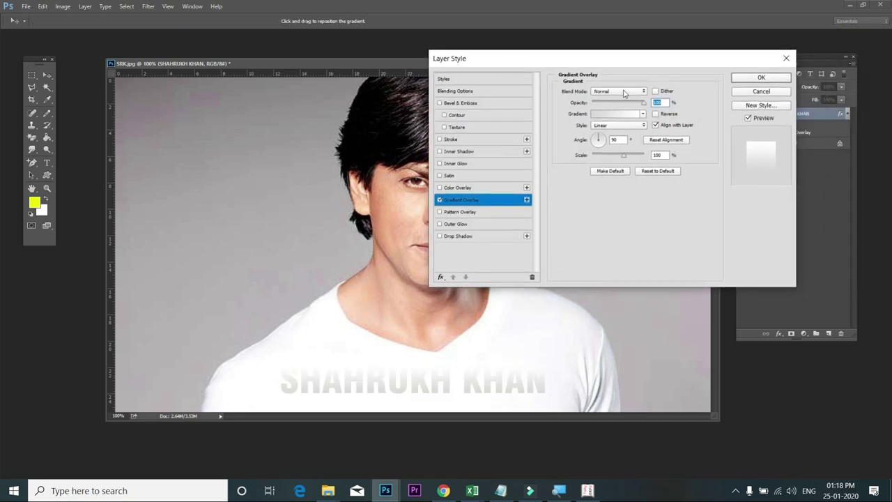
click(639, 94)
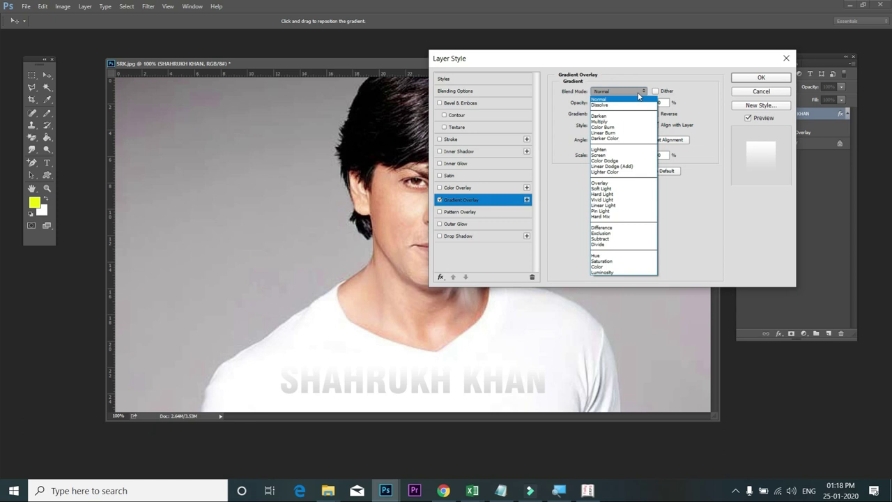
click(624, 100)
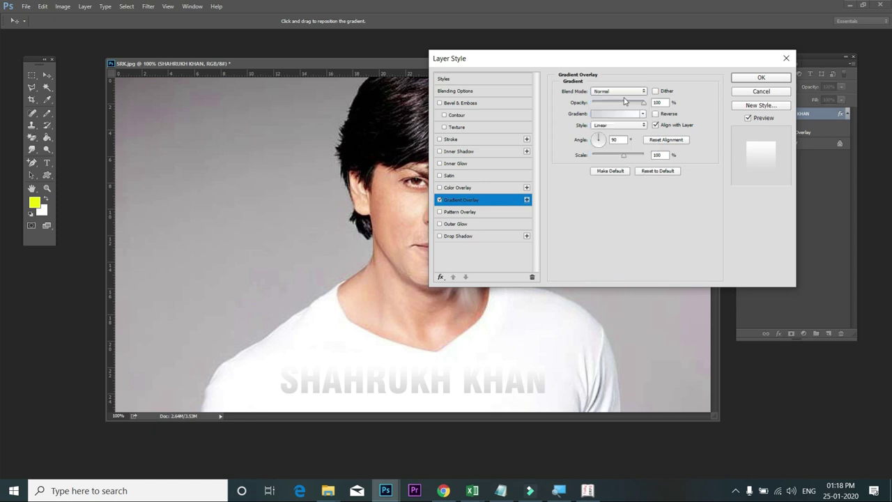
click(622, 92)
click(560, 159)
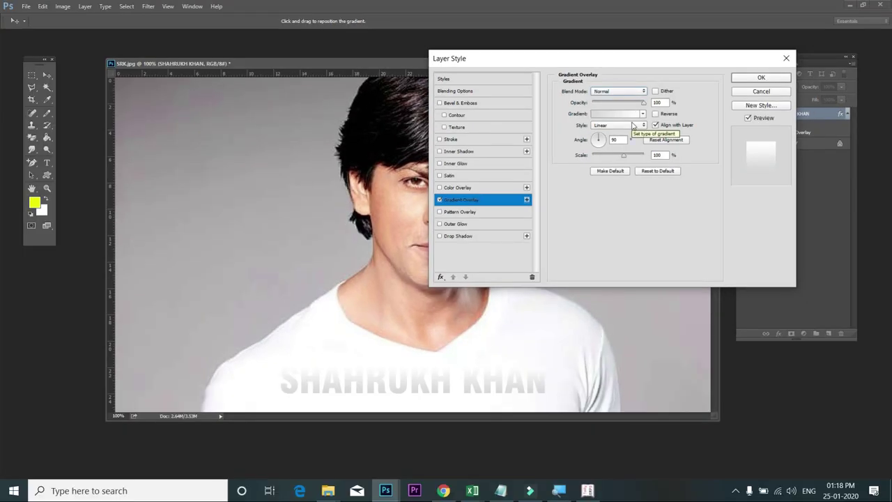
Apply the rainbow gradient preset and change the gradient style from Radial to Angle
click(642, 114)
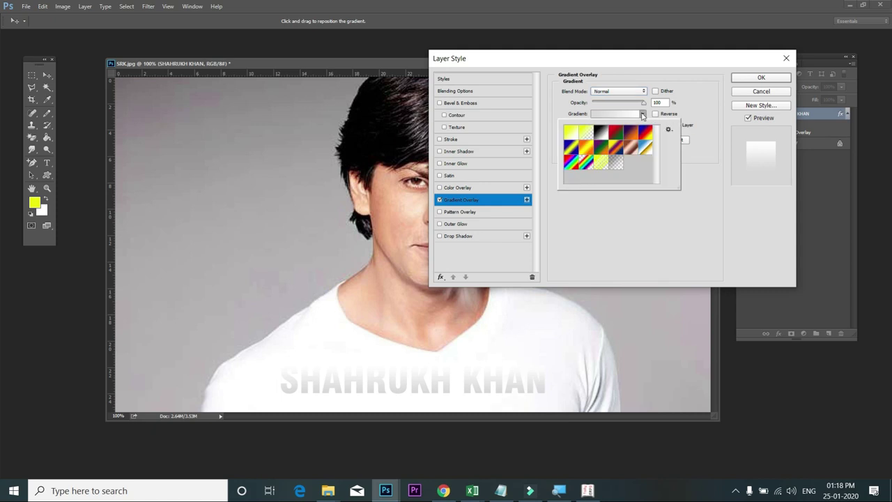
click(571, 164)
click(623, 215)
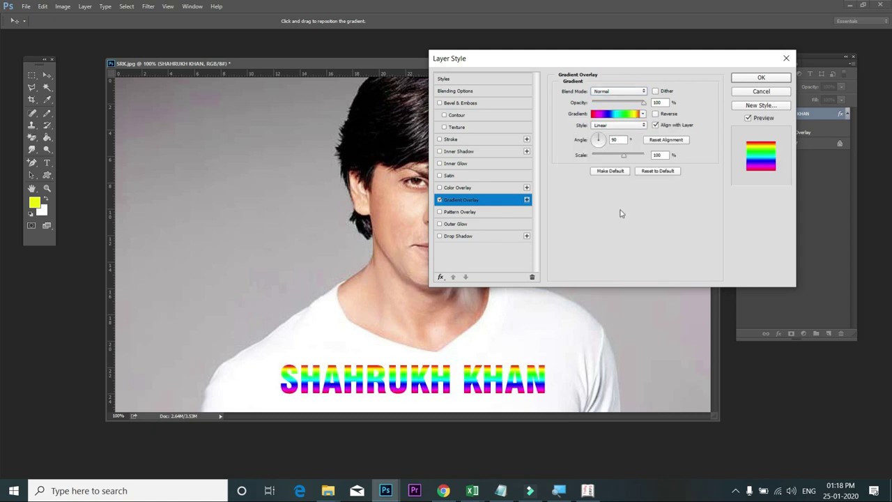
click(642, 126)
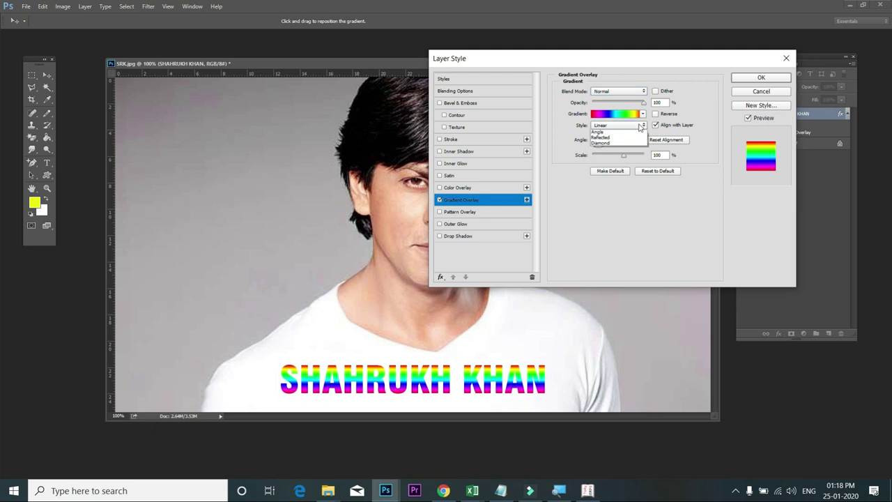
click(605, 140)
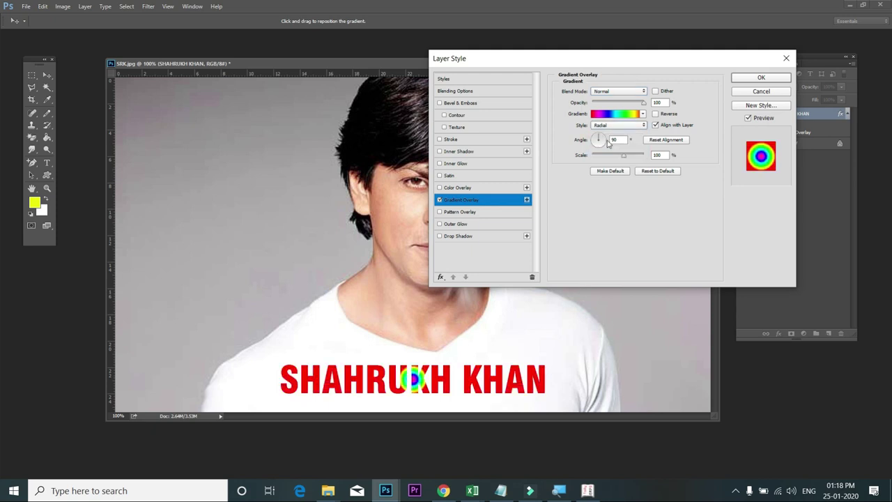
click(644, 126)
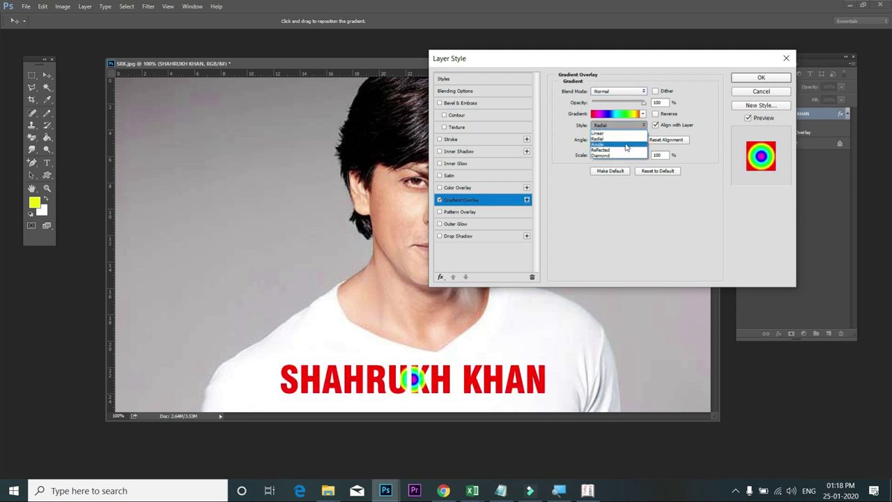
click(626, 144)
Switch to another spectrum gradient preset and lower the Scale to 60%
click(643, 114)
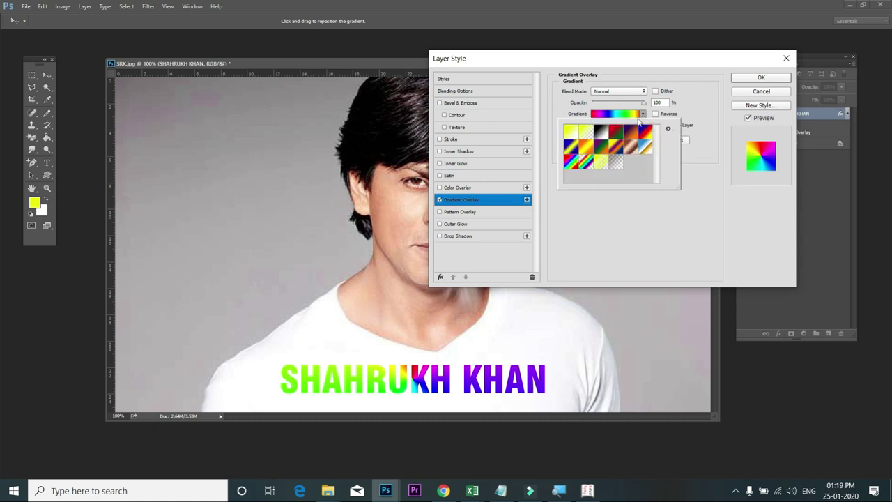
click(584, 161)
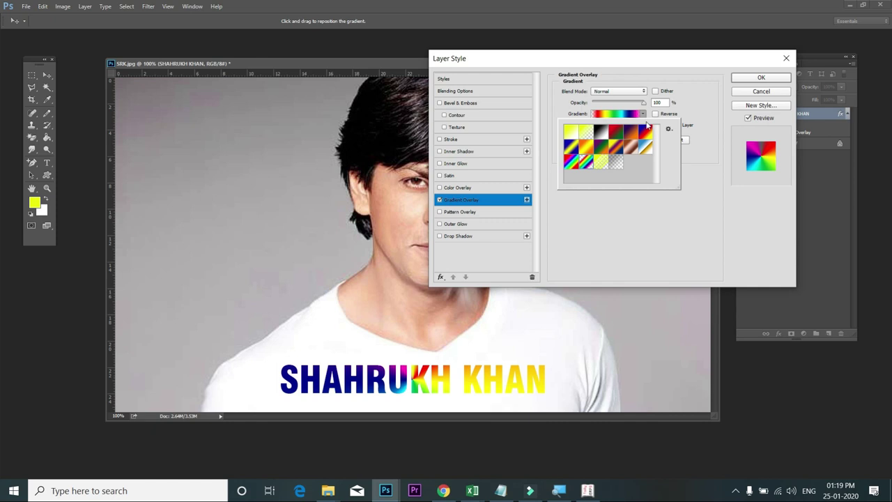
click(643, 113)
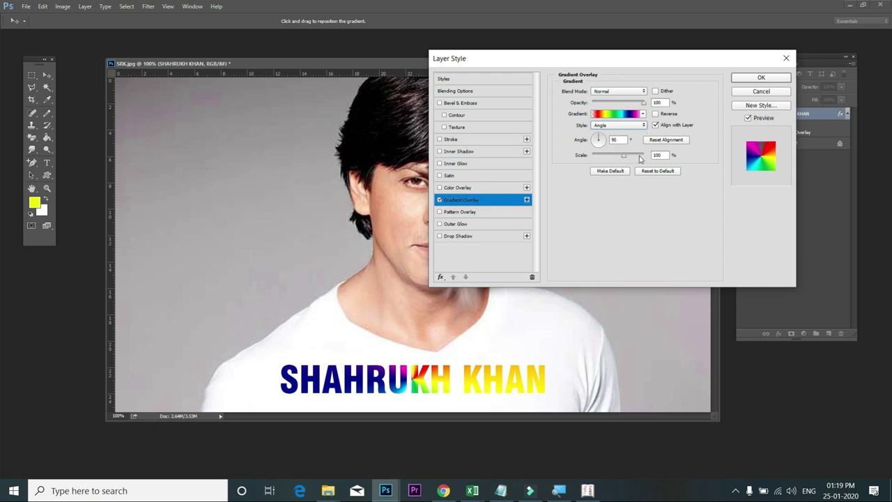
mouse_move(623, 156)
mouse_down()
mouse_move(607, 160)
mouse_move(623, 159)
mouse_up()
Reapply the rainbow gradient preset to the title
click(642, 114)
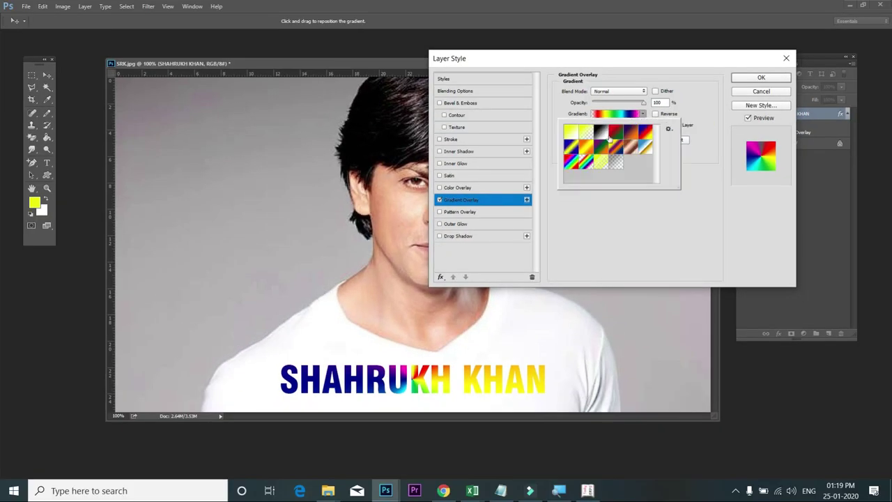
click(580, 161)
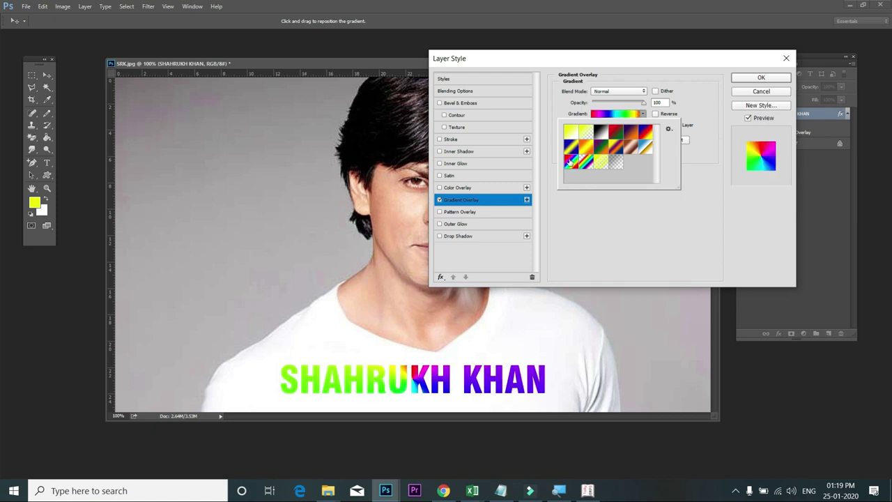
click(620, 241)
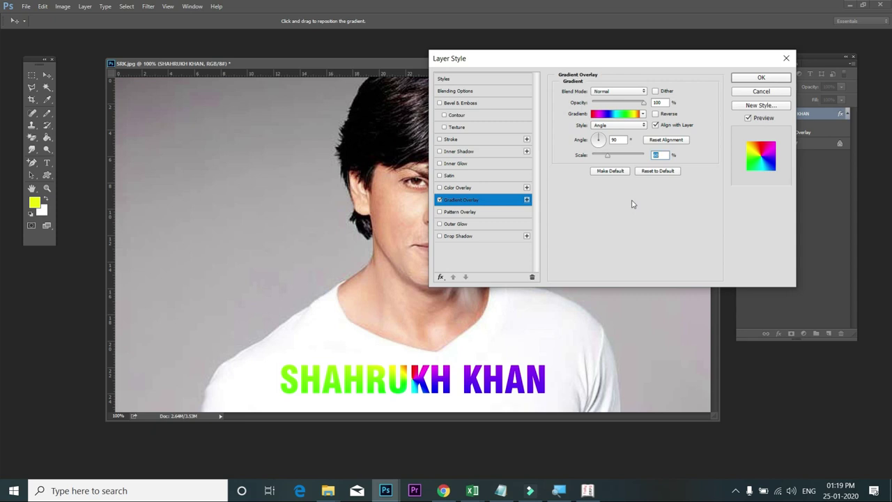
Choose the violet-orange preset at a -31° angle, then open the gradient preset options menu
click(643, 114)
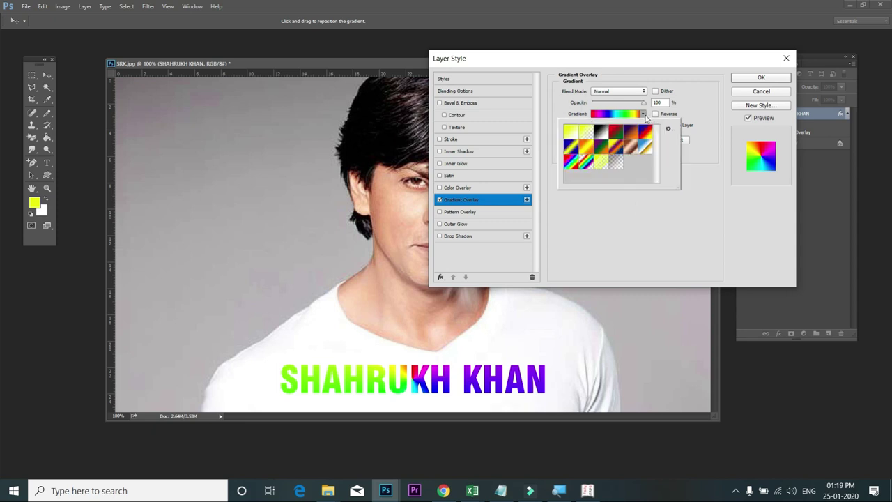
click(616, 146)
click(616, 252)
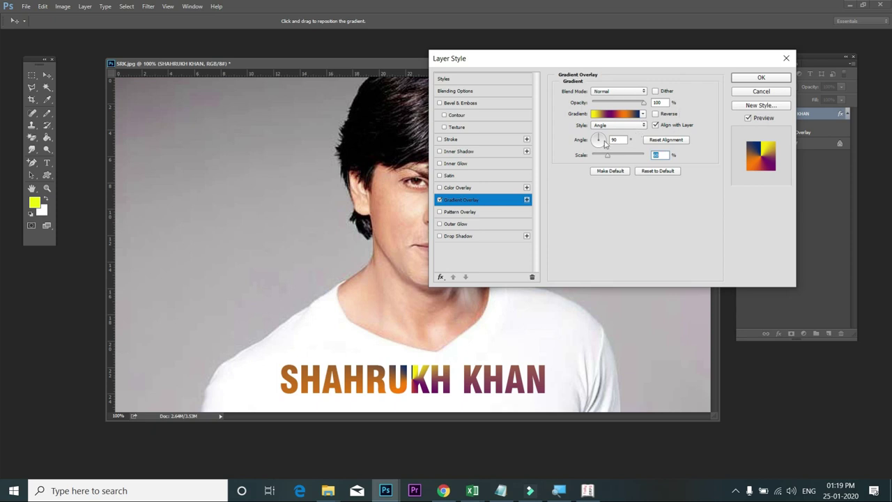
drag(603, 140, 617, 156)
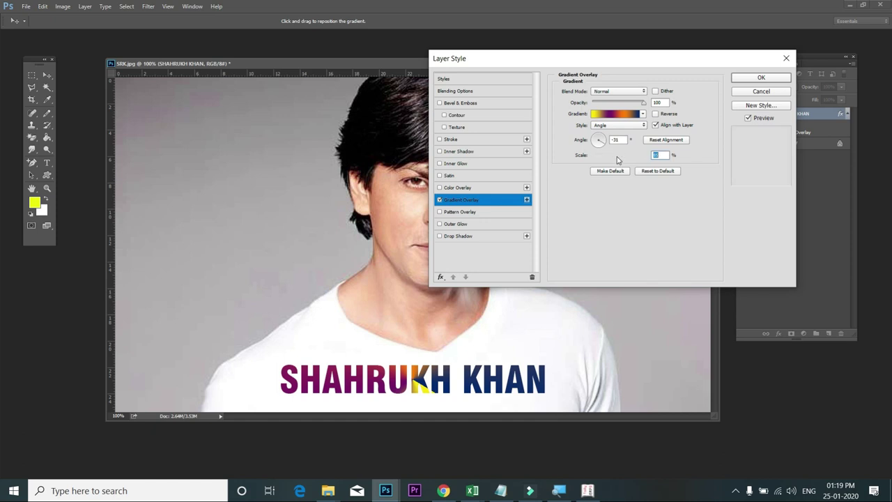
click(642, 114)
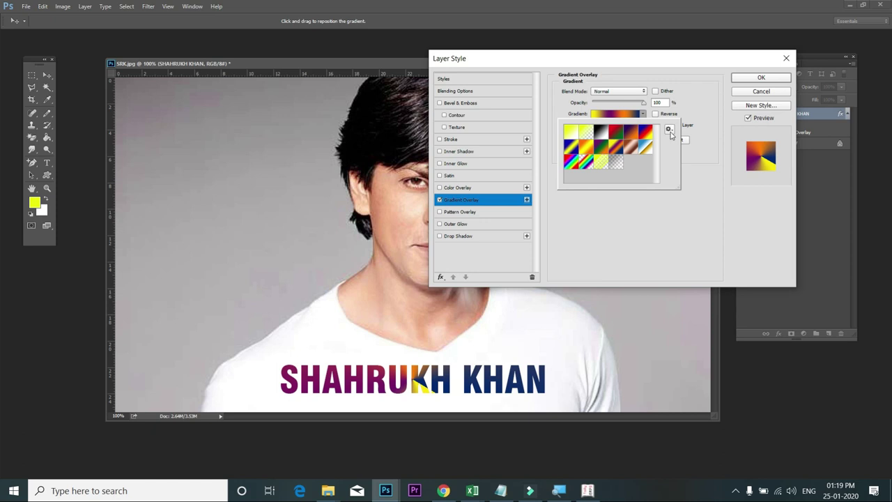
click(669, 130)
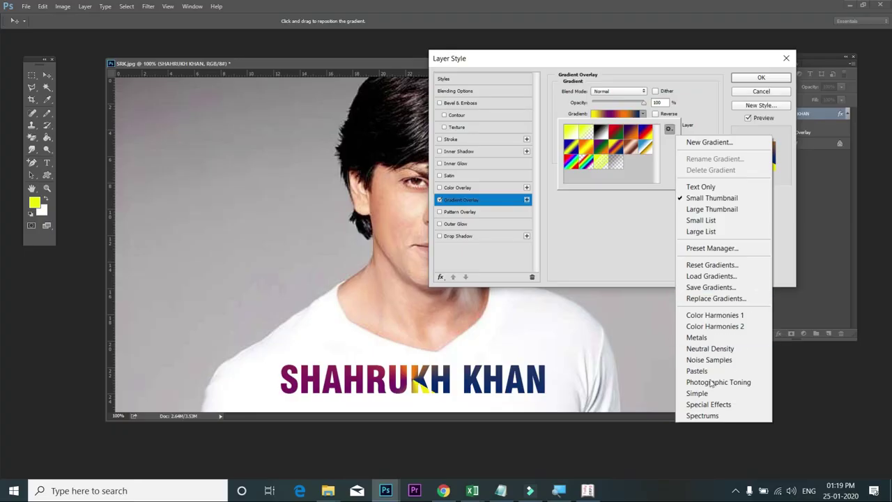
Apply the Spectrum rainbow gradient preset to the text, then uncheck Gradient Overlay
click(622, 263)
click(621, 252)
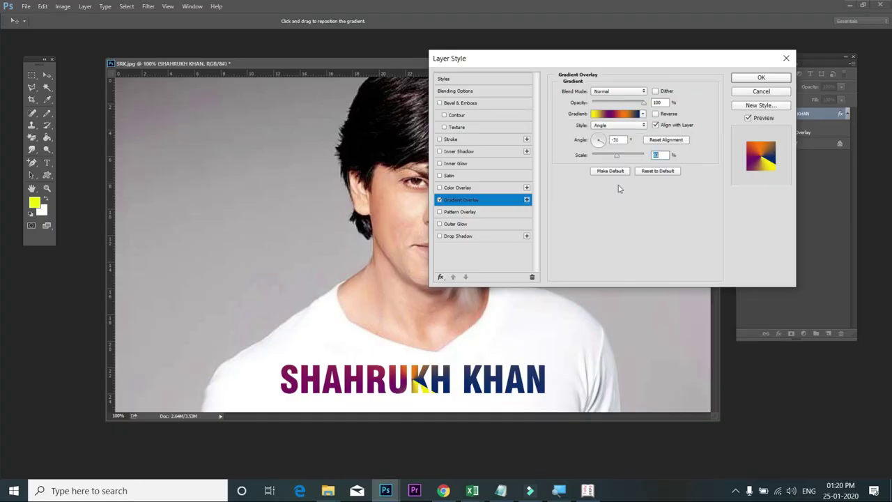
click(644, 115)
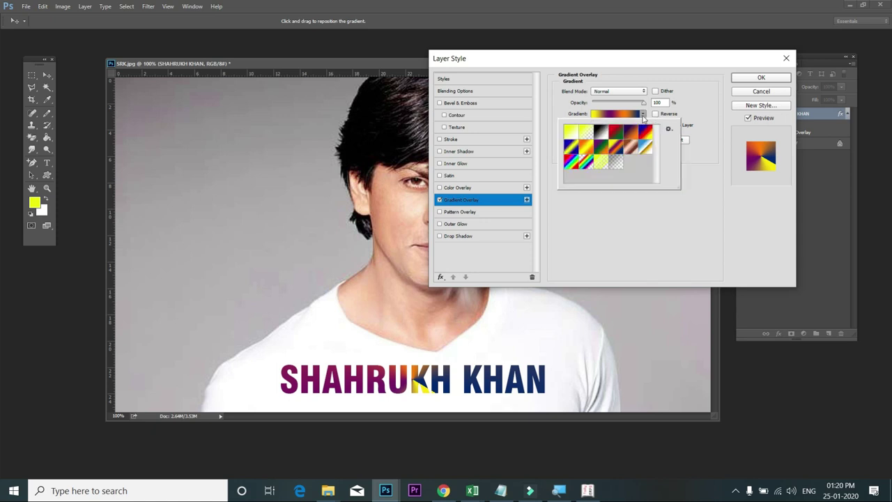
click(570, 162)
click(605, 218)
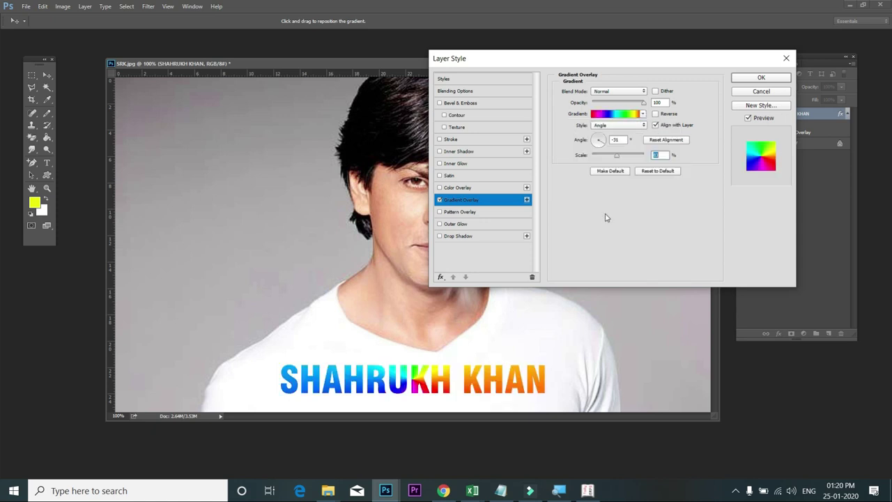
click(439, 200)
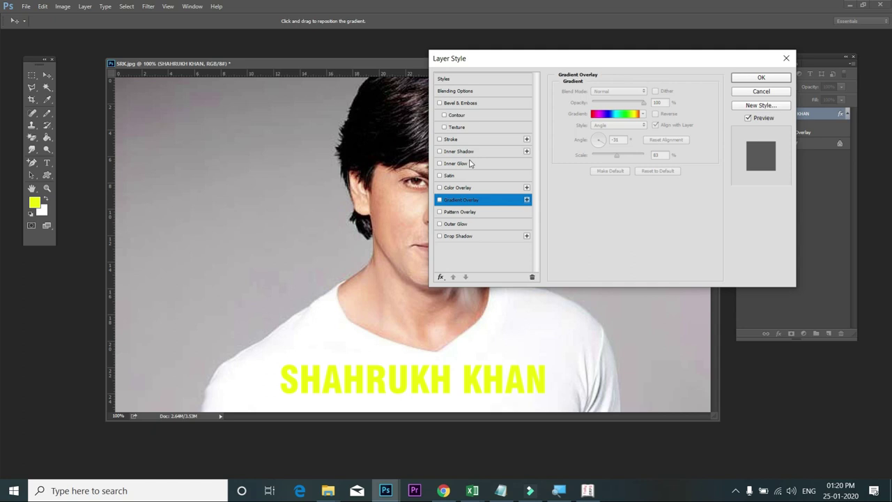
Enable Outer Glow and Gradient Overlay, with the glow in Normal blend mode at 100% opacity
click(461, 225)
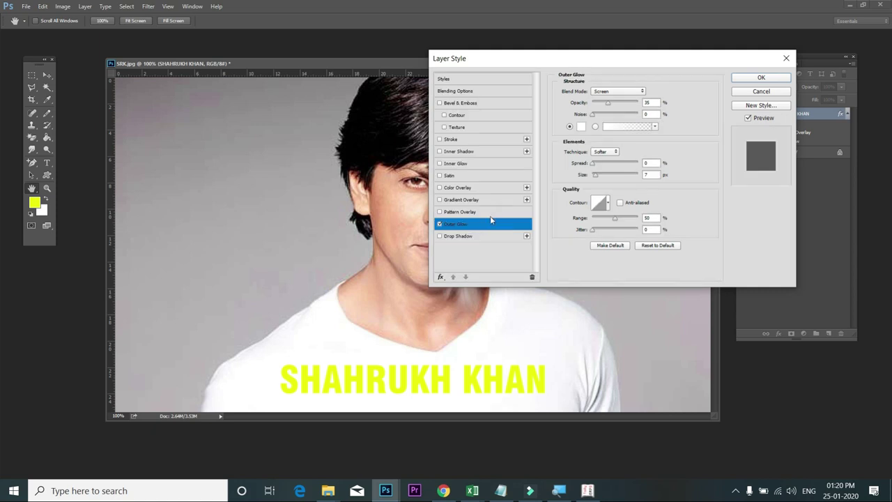
click(446, 201)
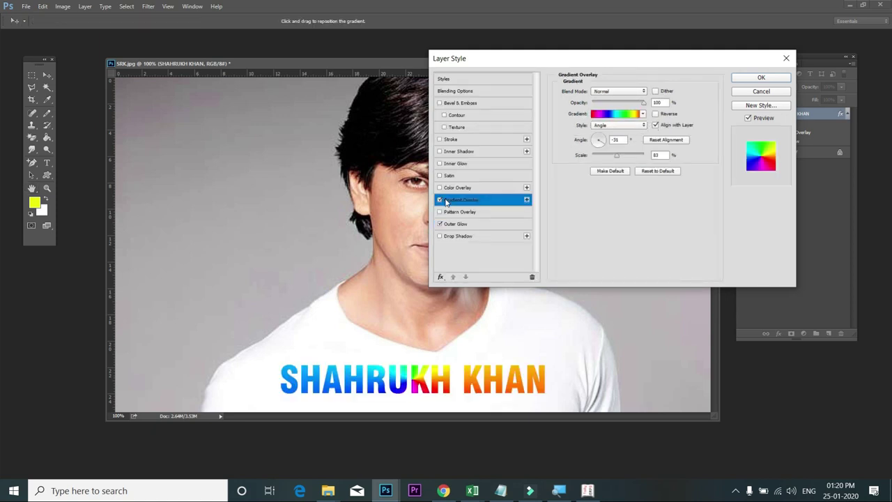
click(483, 229)
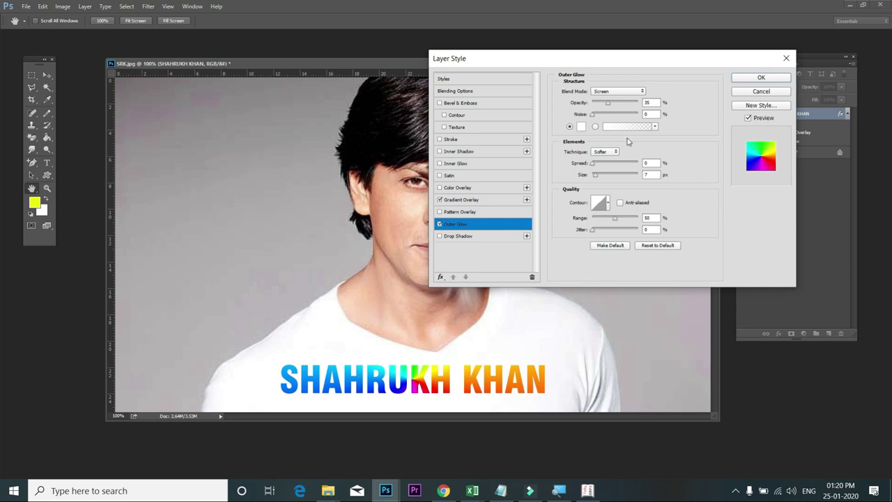
click(627, 92)
click(617, 96)
drag(609, 106, 647, 104)
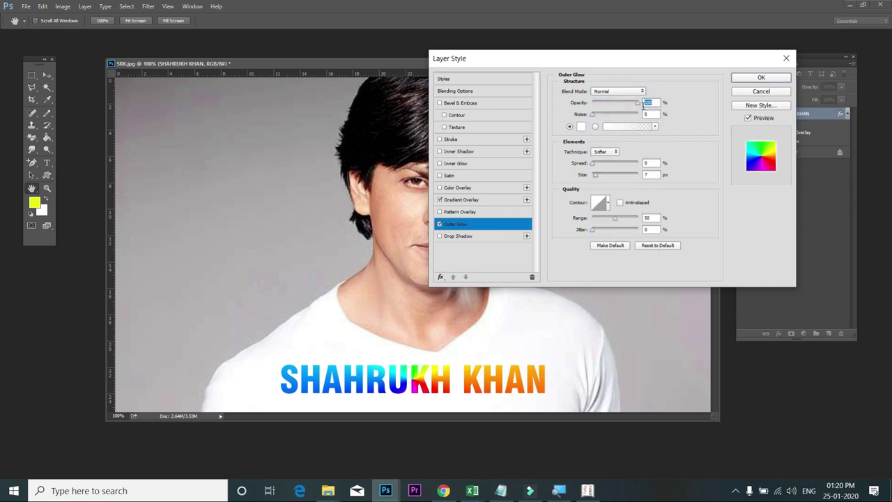
Set the glow spread to 49 and size to 10, trying out a red glow colour
click(593, 166)
text(5)
key(Tab)
click(581, 128)
text(e60000)
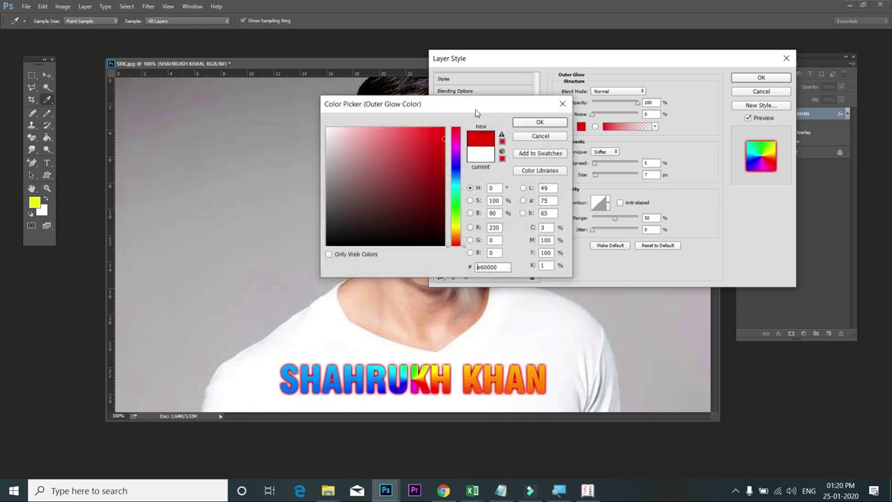
mouse_move(424, 144)
mouse_down()
mouse_move(424, 270)
mouse_move(402, 241)
mouse_move(339, 252)
mouse_move(331, 130)
mouse_up()
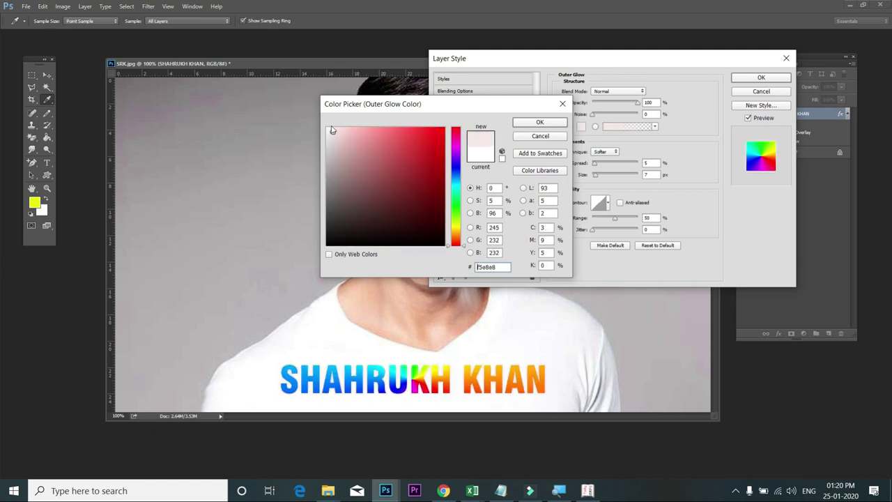
drag(409, 143, 457, 130)
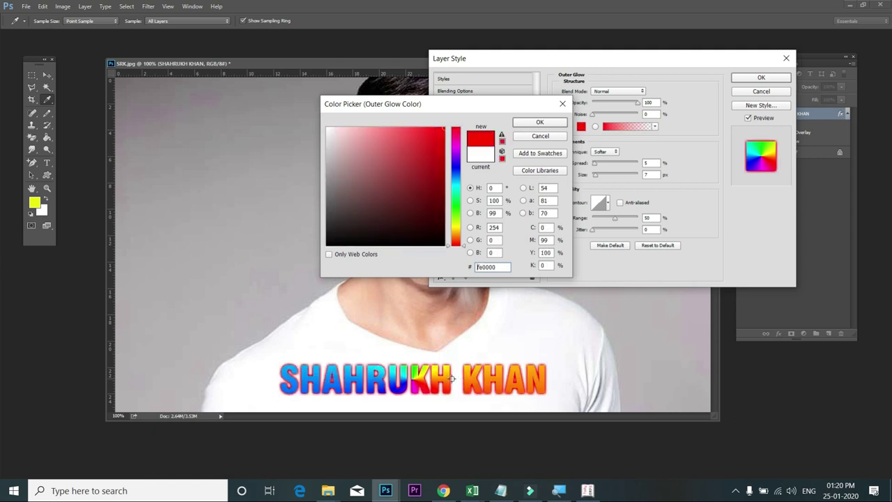
click(545, 122)
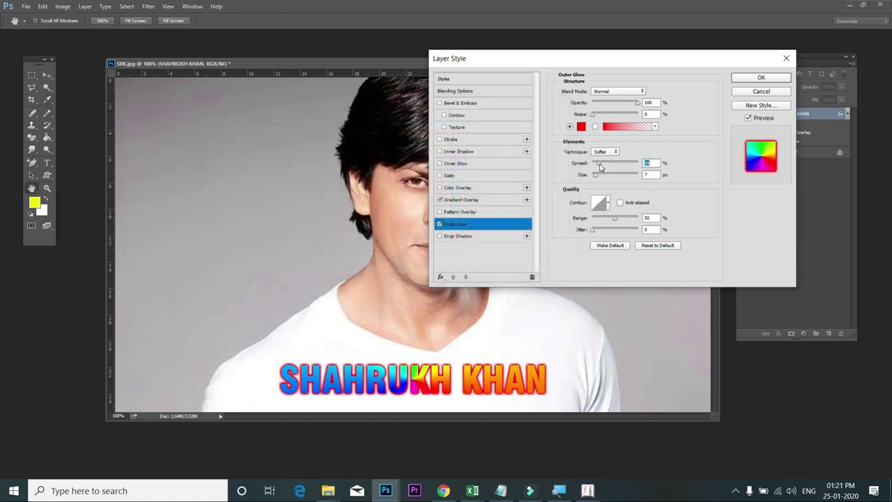
mouse_move(602, 164)
mouse_down()
mouse_move(611, 175)
mouse_move(593, 177)
mouse_move(602, 165)
mouse_move(605, 182)
mouse_move(594, 179)
mouse_move(616, 167)
mouse_up()
click(597, 169)
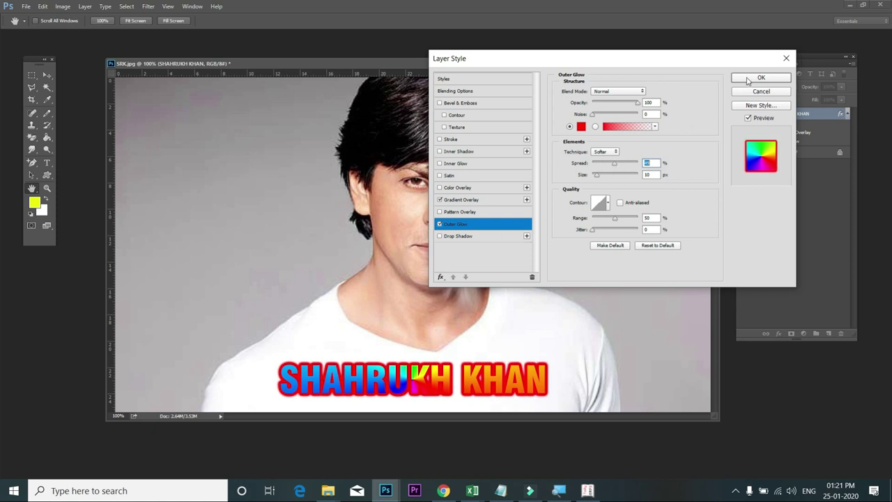
Change the glow colour to white ffffff and apply the layer style
click(580, 127)
text(ffffff)
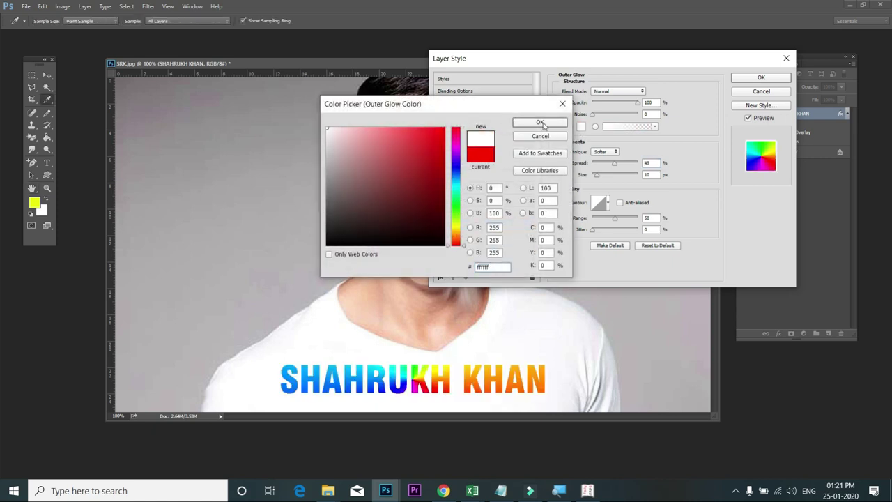
click(539, 124)
click(760, 79)
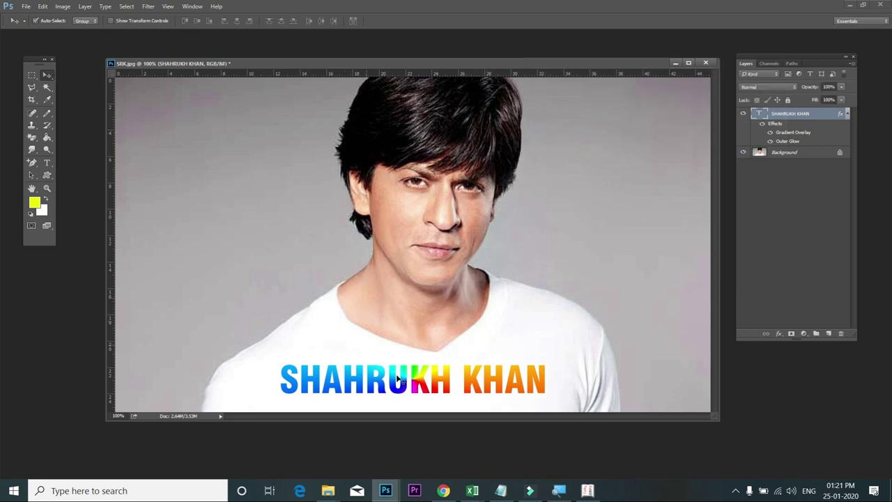
Move the SHAHRUKH KHAN title up over the hair and reopen its Layer Style at Gradient Overlay
drag(392, 379, 546, 112)
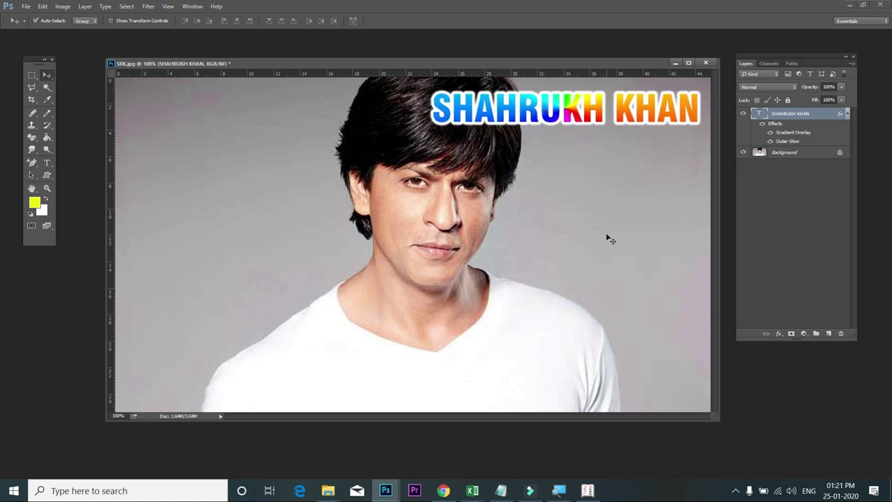
click(62, 7)
mouse_move(85, 6)
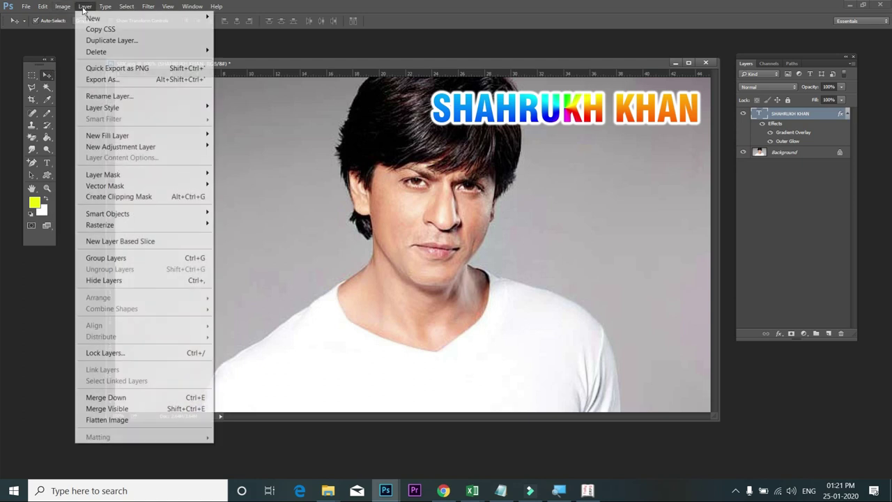
mouse_move(123, 108)
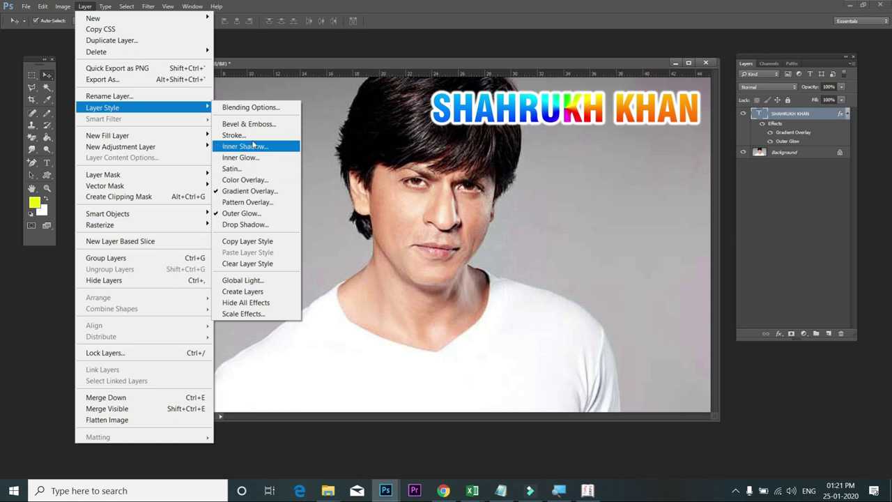
click(259, 189)
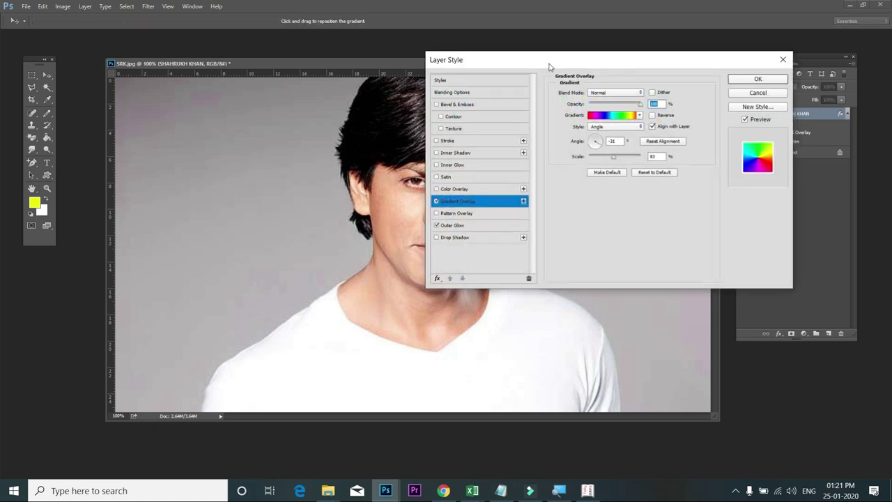
Add a large dark drop shadow with adjusted size, spread and distance, then return the text to bottom centre
drag(549, 66, 239, 143)
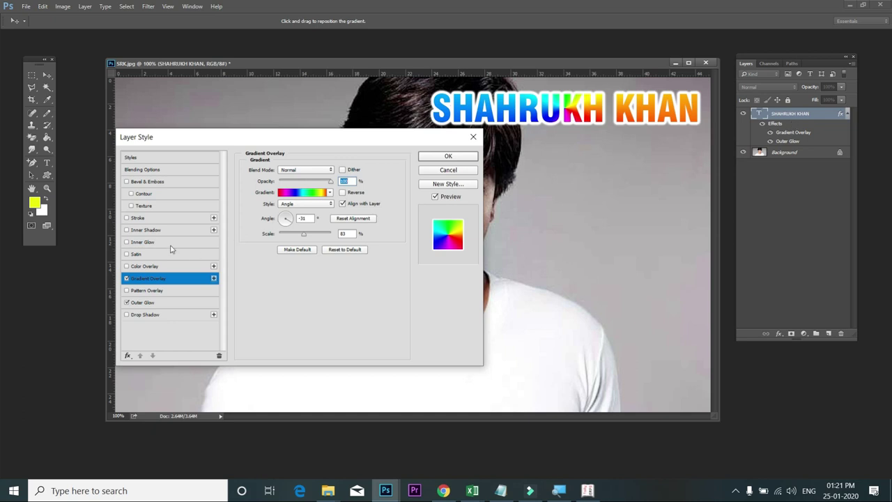
click(140, 316)
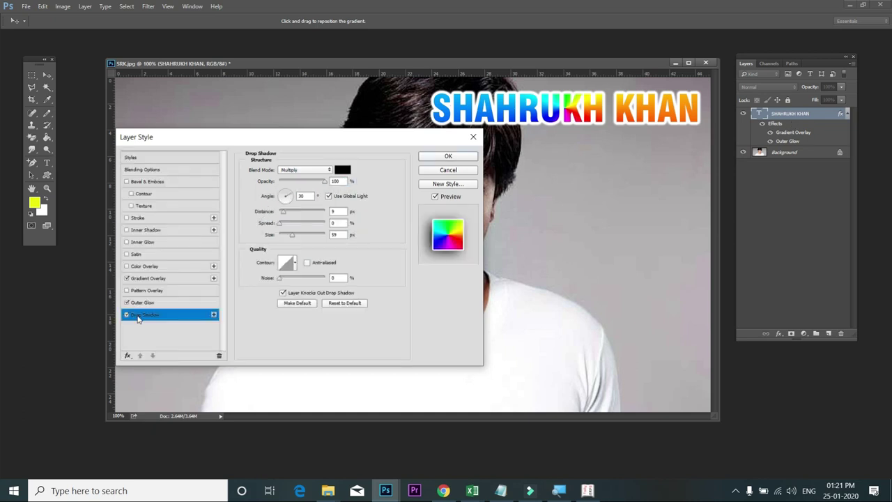
drag(341, 140, 299, 128)
drag(254, 224, 252, 221)
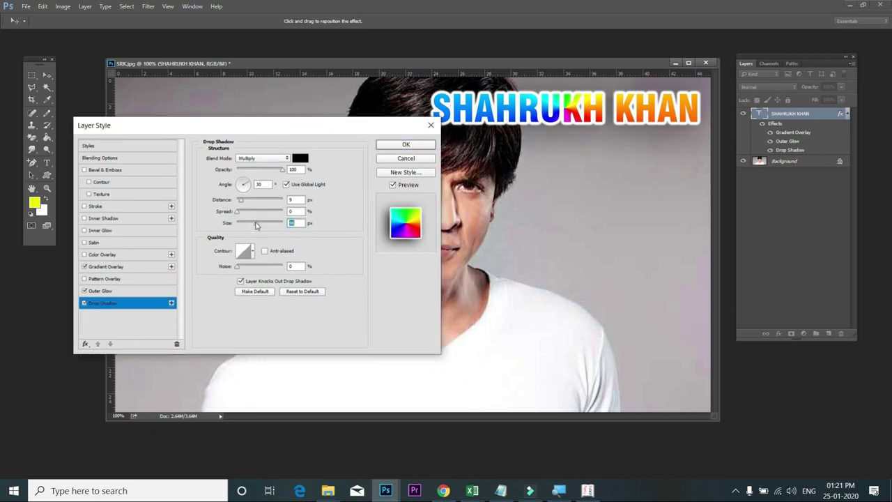
click(249, 211)
drag(254, 200, 260, 225)
click(405, 144)
drag(471, 111, 333, 368)
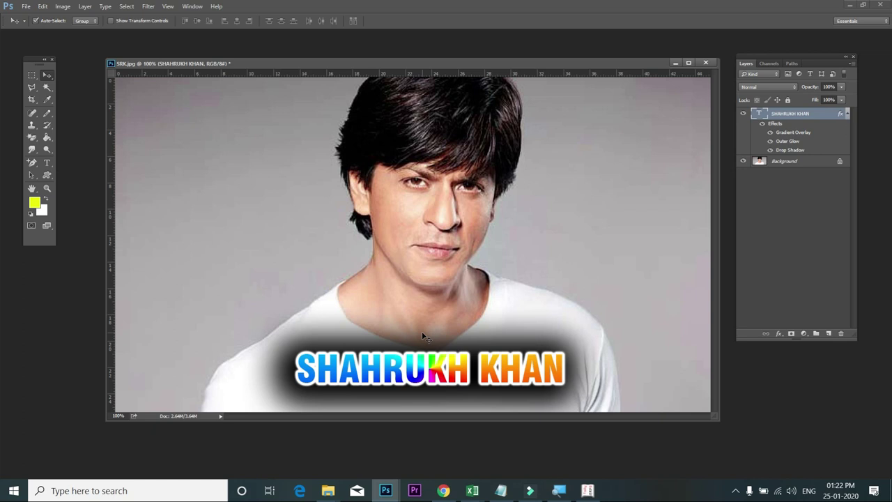
Select the Background layer with the Move tool active
click(47, 162)
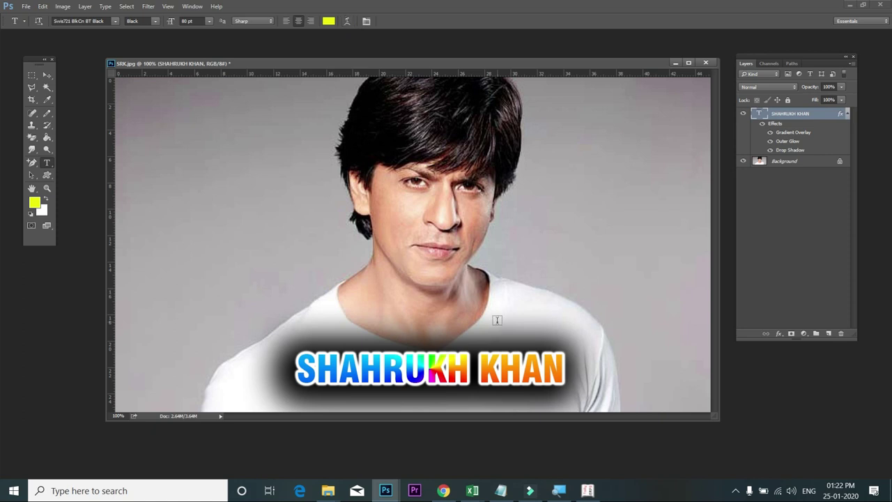
click(46, 75)
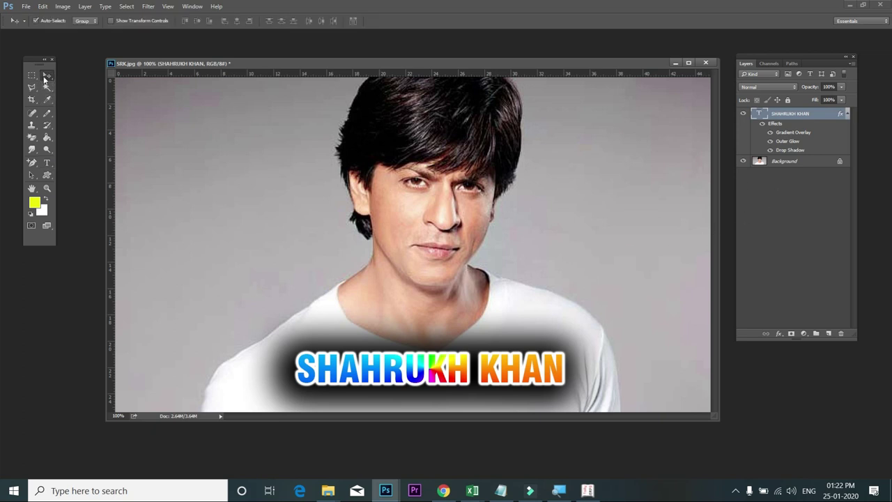
click(793, 162)
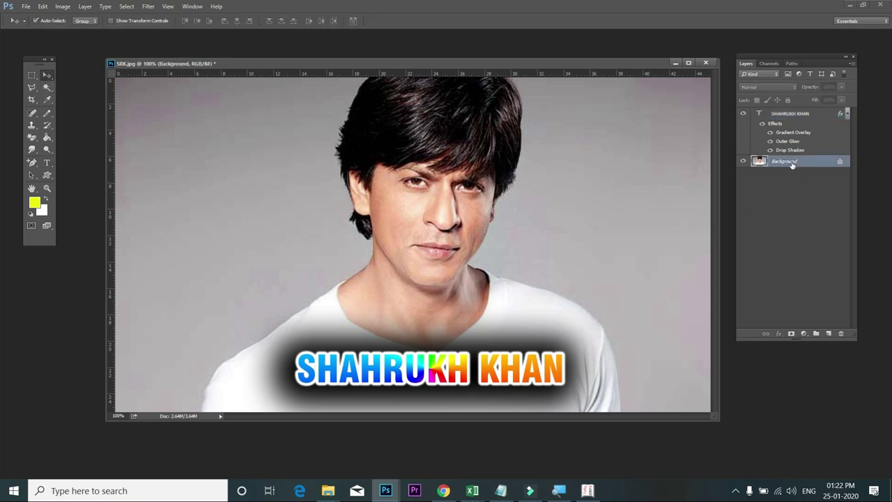
click(419, 201)
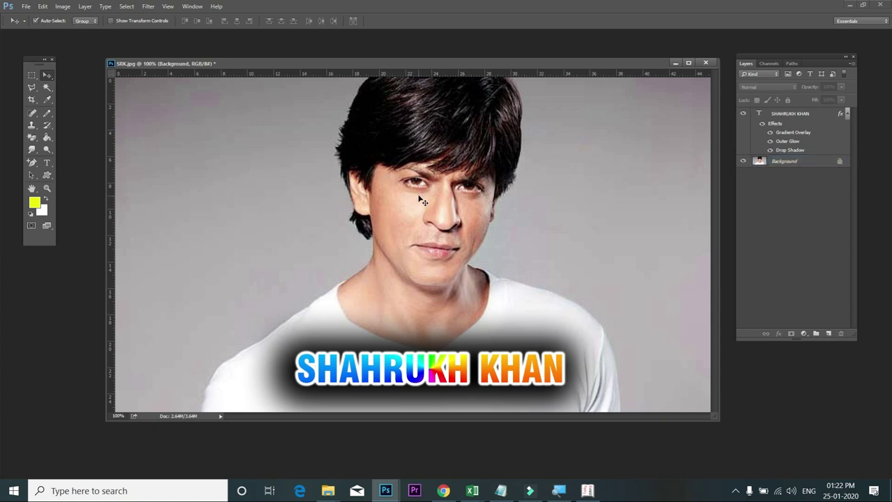
click(783, 165)
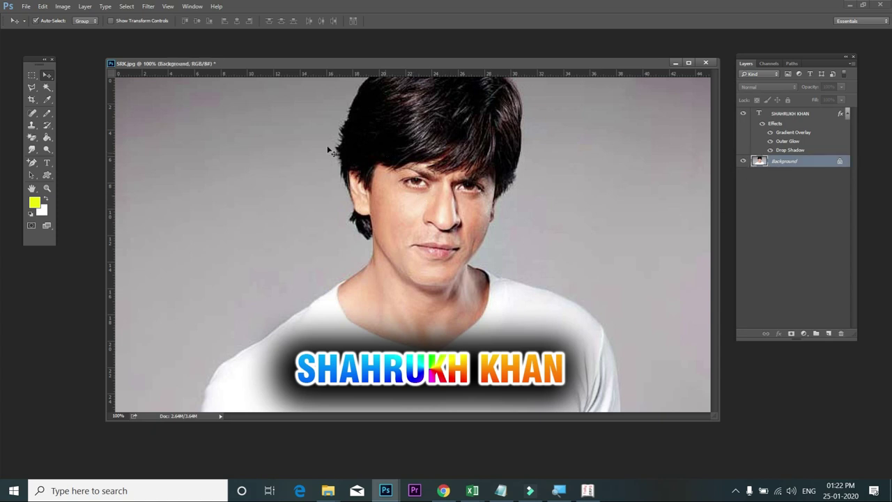
Type AANKHE with the Horizontal Type Mask Tool over the face, shift it right, and commit it
drag(47, 162, 81, 180)
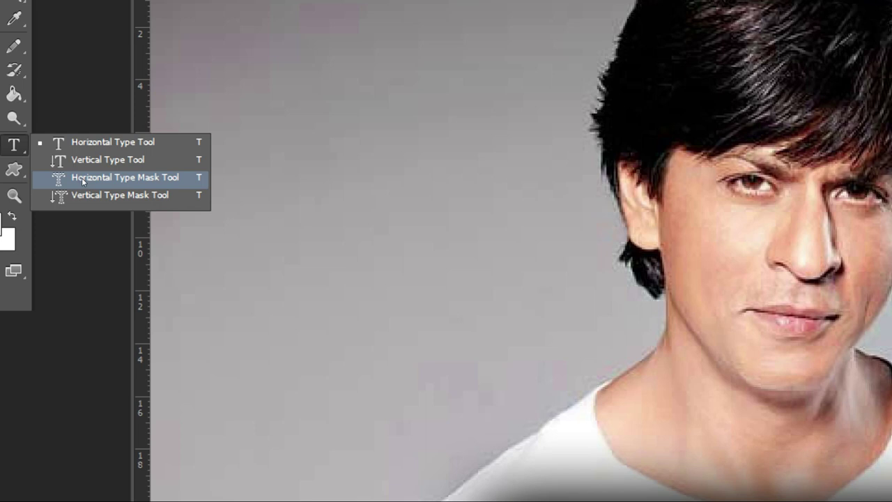
drag(81, 177, 81, 179)
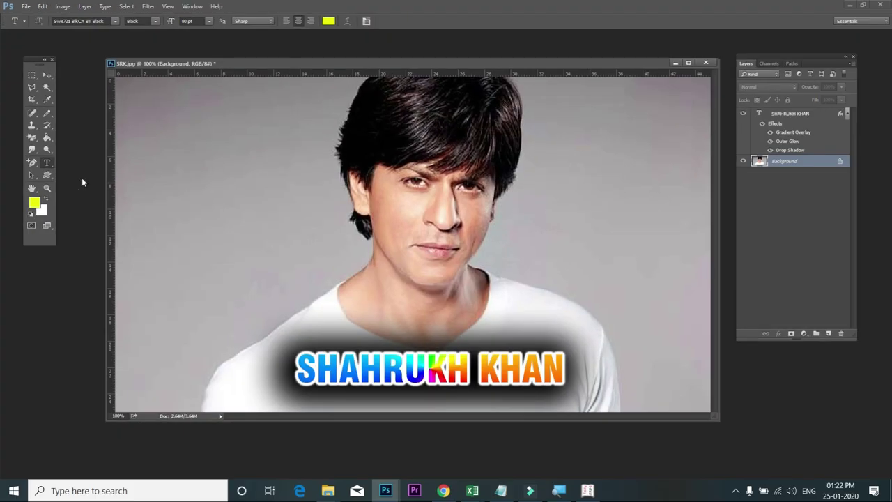
drag(47, 163, 85, 179)
click(373, 202)
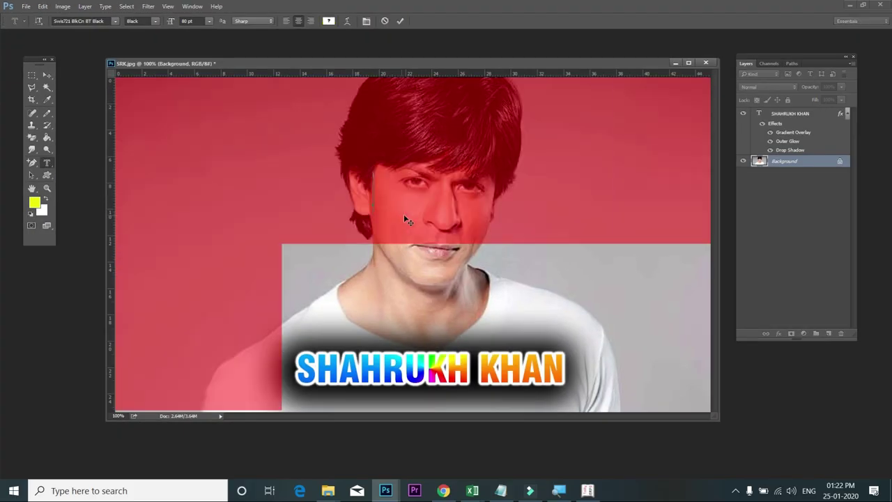
text(AN)
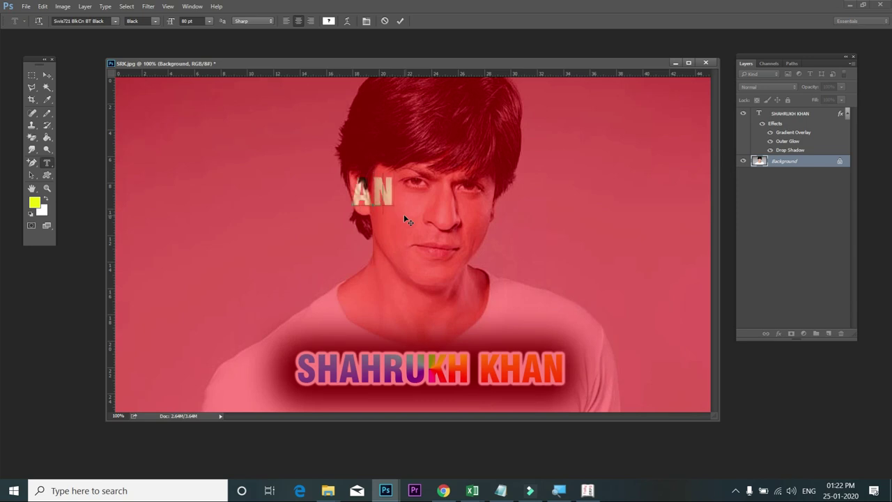
key(BackSpace)
text(ANKHE)
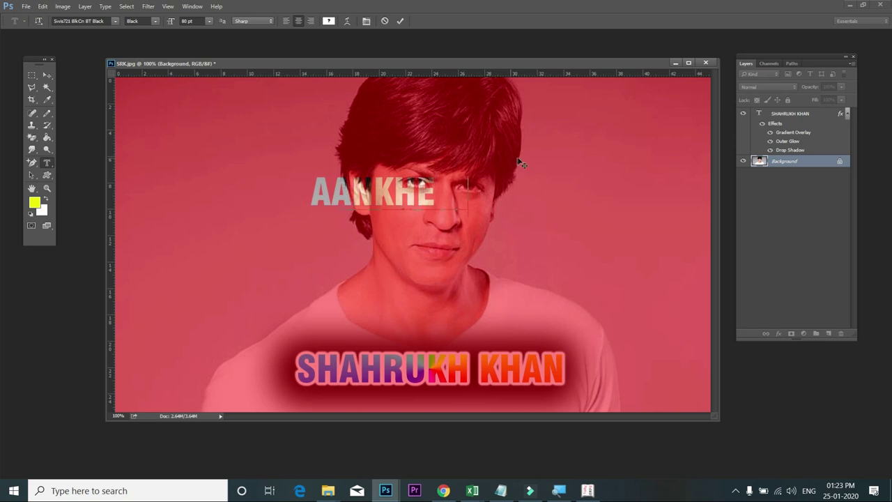
drag(431, 147, 534, 143)
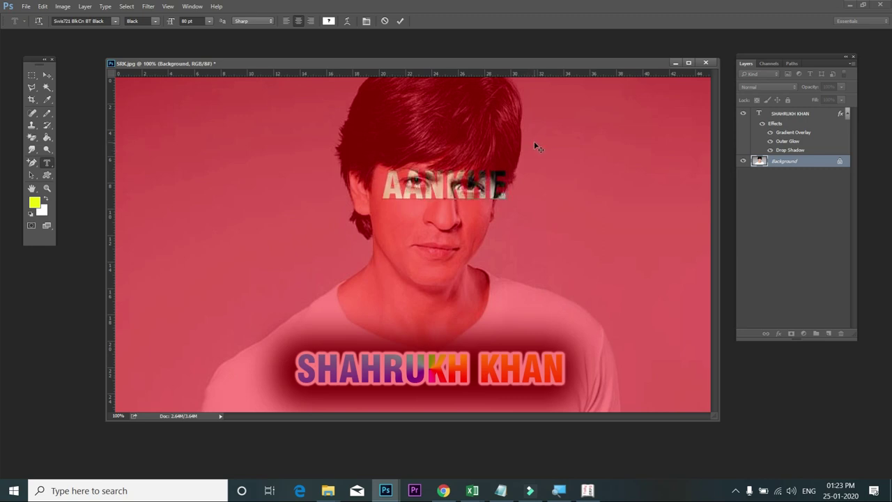
click(49, 75)
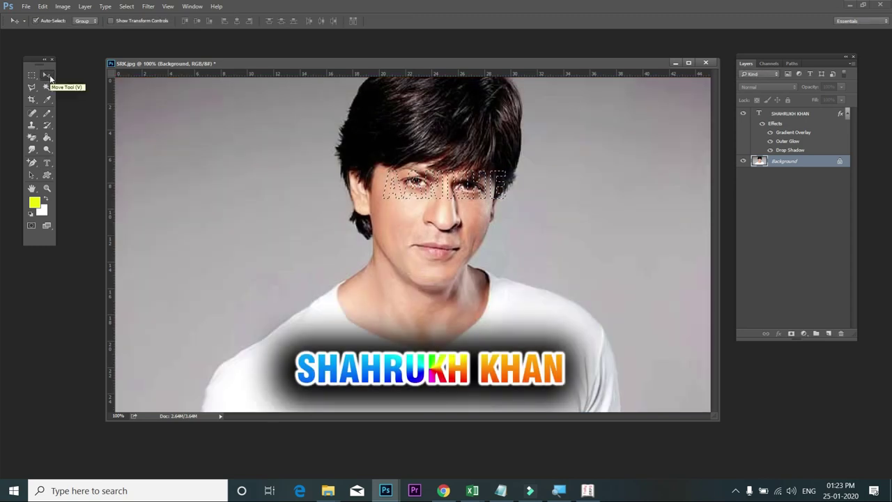
Deselect and type AANKHE again as a horizontal type mask near the left eye
key(ctrl+d)
click(47, 162)
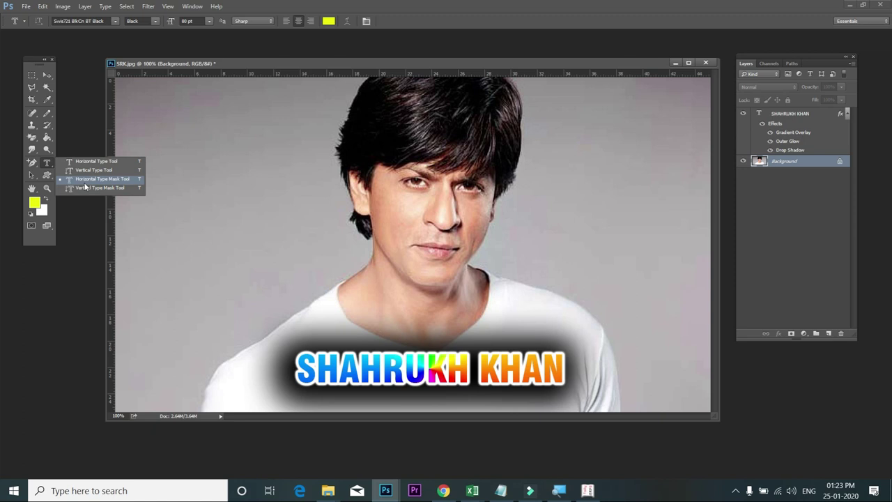
click(84, 183)
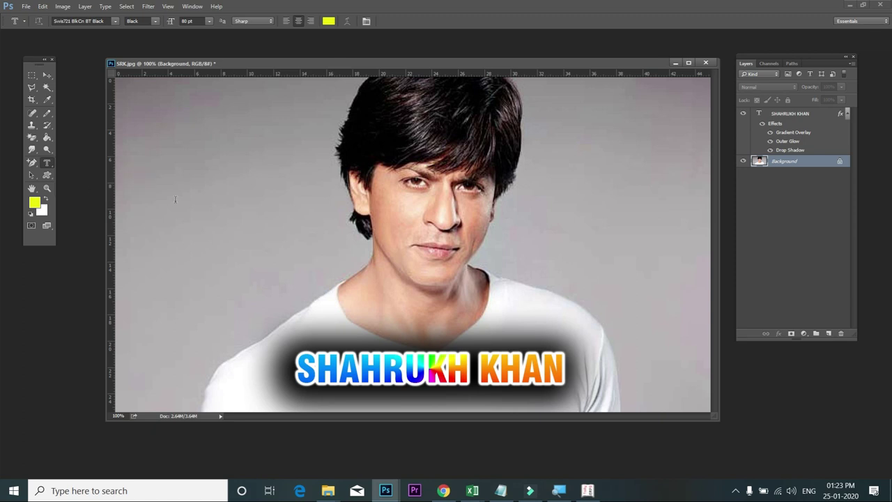
click(385, 186)
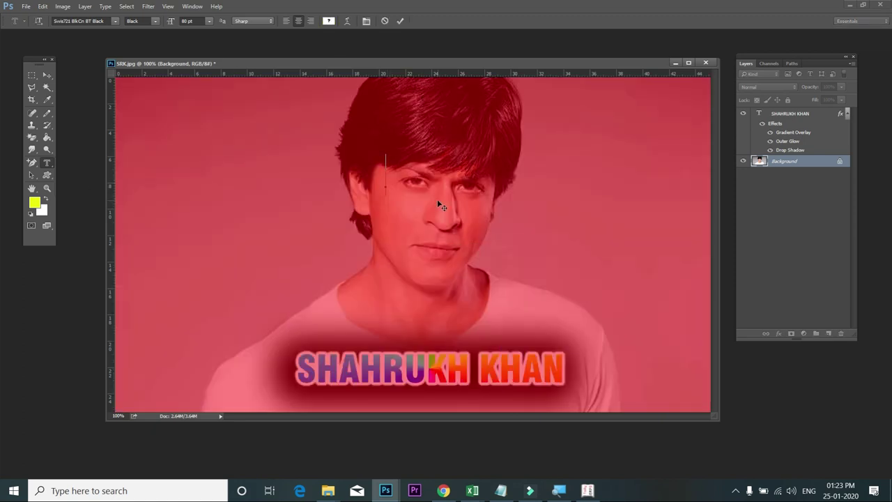
text(AANKHE)
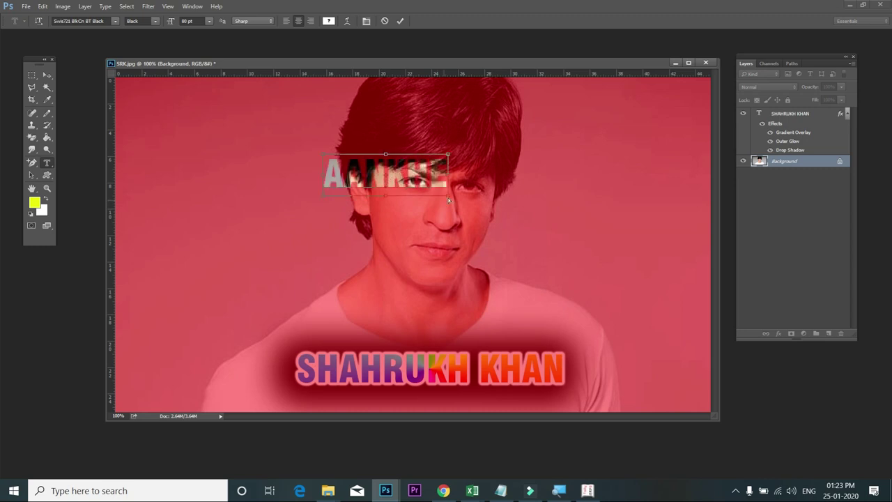
Enlarge the AANKHE mask from 80 pt to 94 pt, center it over the eyes, and commit
key(ctrl+a)
drag(466, 128, 507, 146)
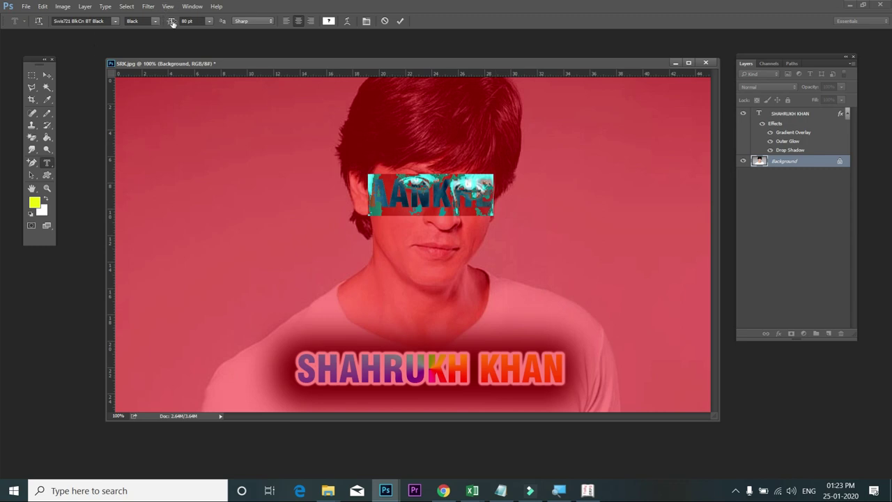
drag(172, 22, 172, 23)
key(ctrl)
key(ctrl)
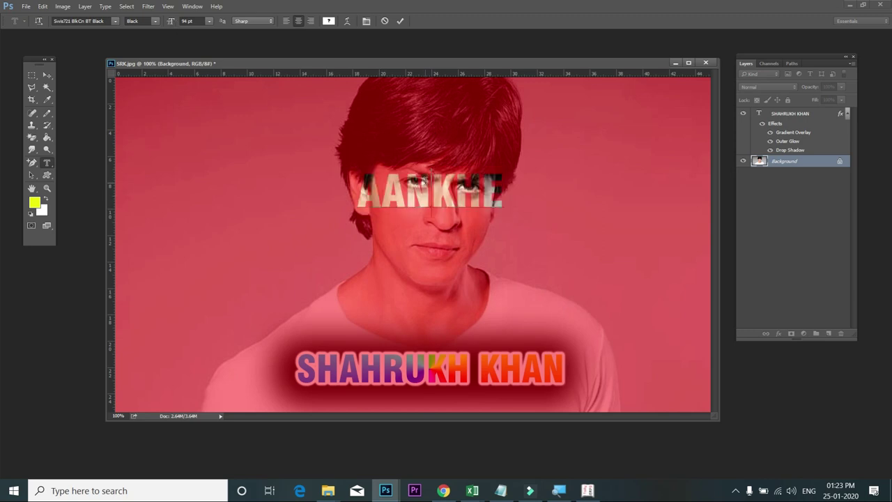
ctrl+drag(468, 154, 477, 150)
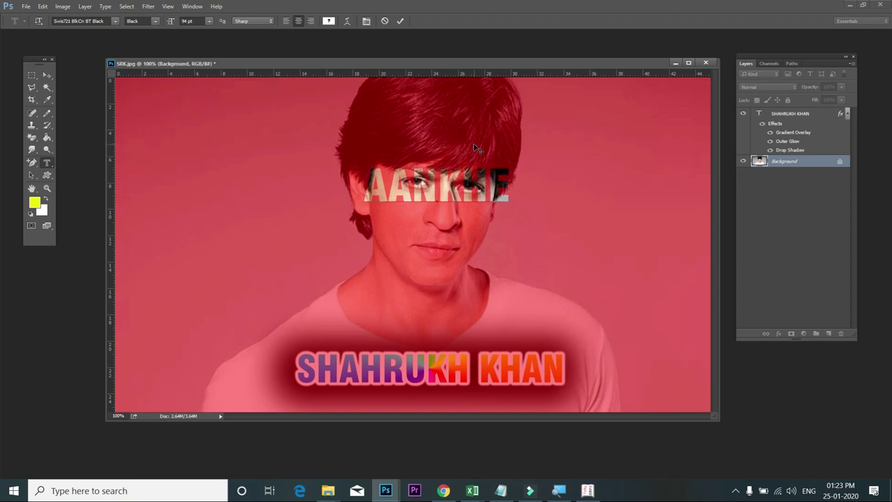
click(49, 73)
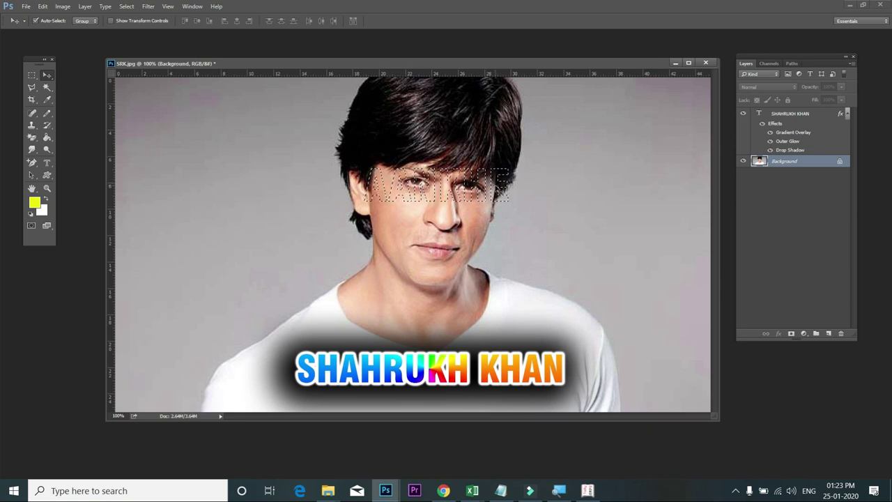
Create a new 312×71 document and paste the AANKHE letters into it as Layer 1
key(ctrl+n)
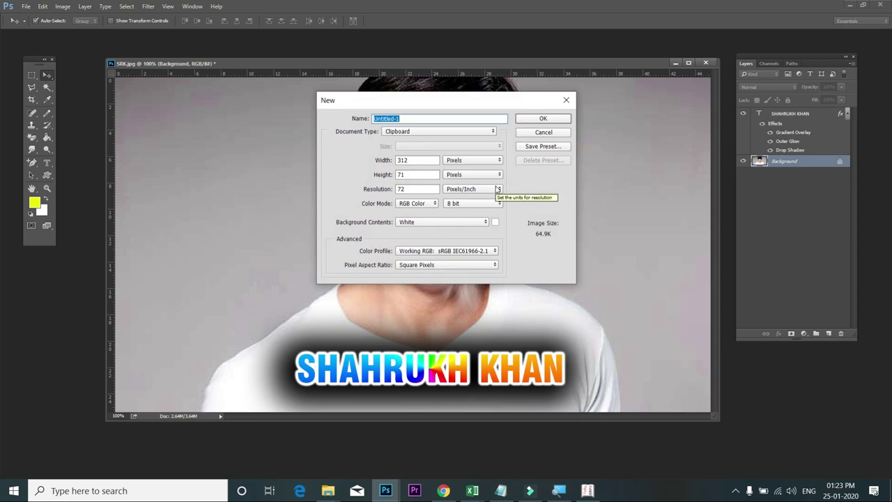
key(Return)
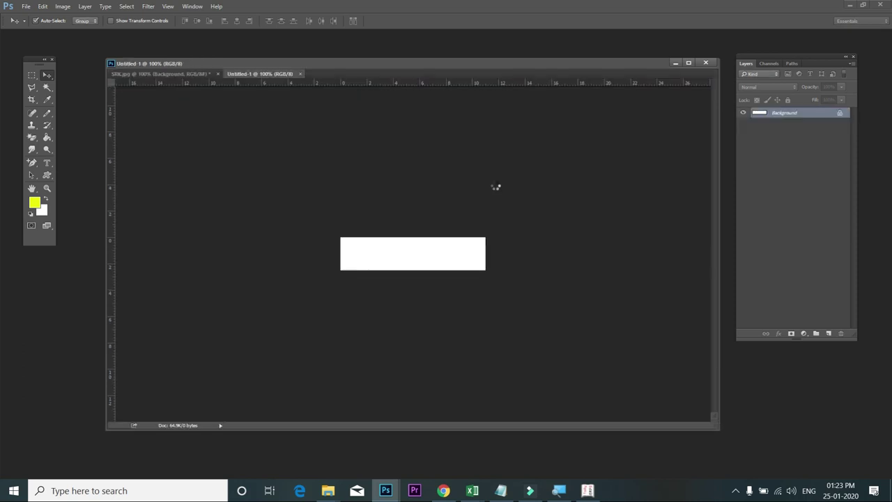
key(ctrl+v)
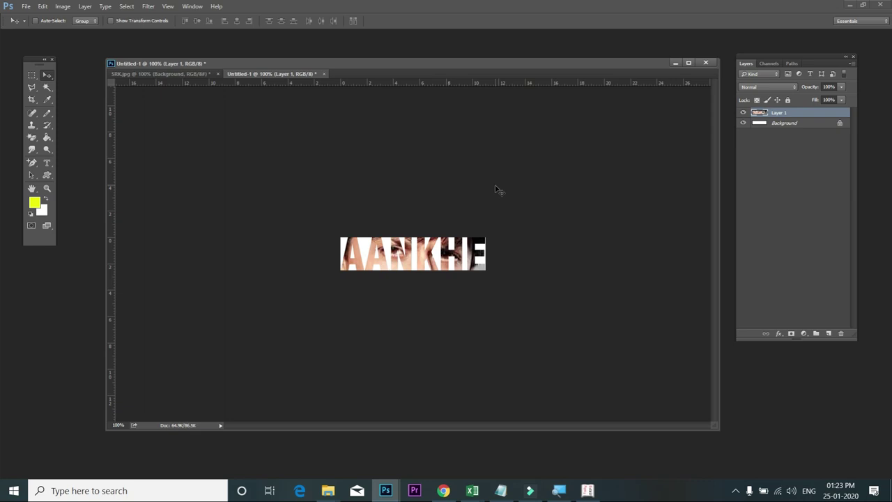
key(ctrl+0)
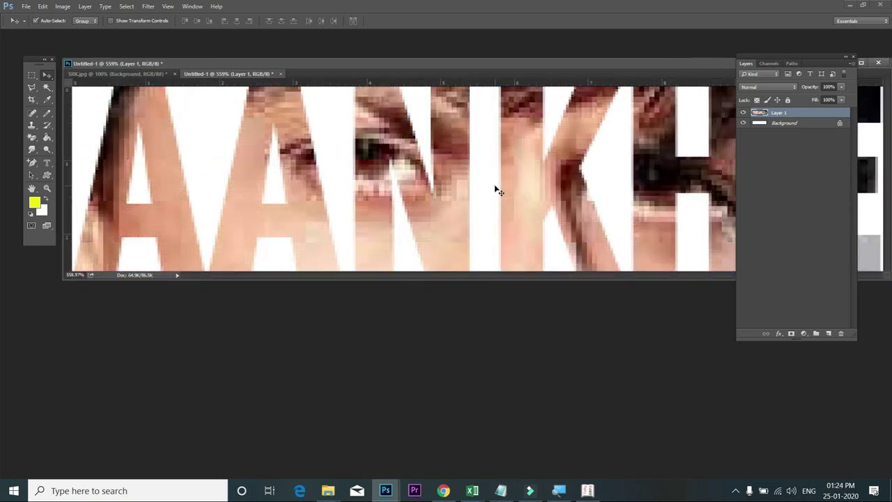
alt+scroll(496, 189, down, 6)
alt+scroll(497, 190, down, 2)
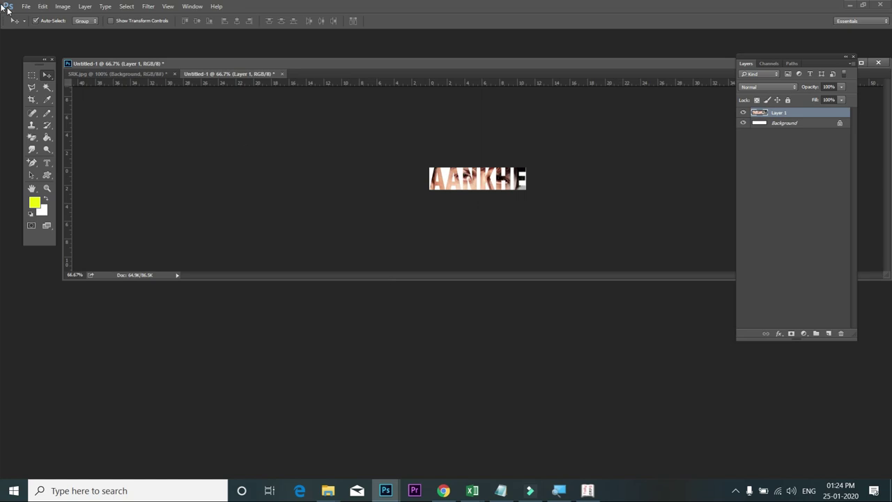
Float Untitled-1 below the portrait, shift SRK.jpg's AANKHE face pixels left, and deselect
drag(218, 73, 221, 141)
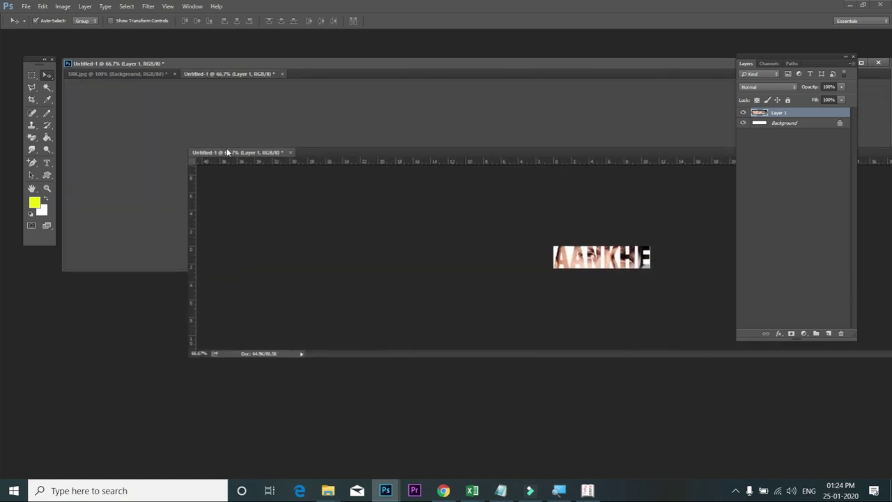
drag(394, 140, 431, 309)
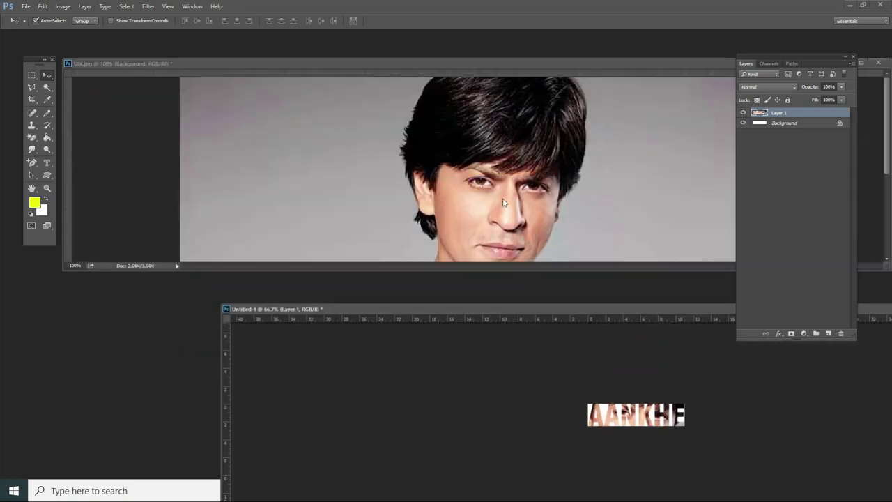
click(505, 202)
drag(482, 183, 290, 159)
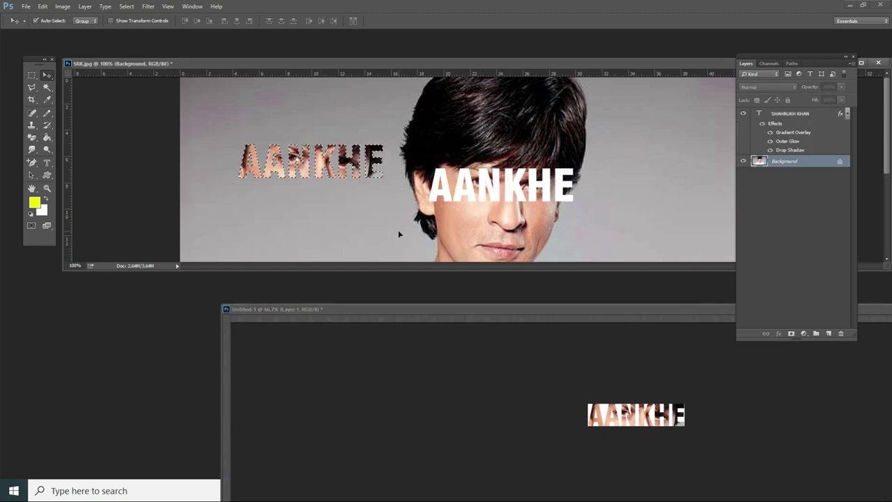
key(ctrl+d)
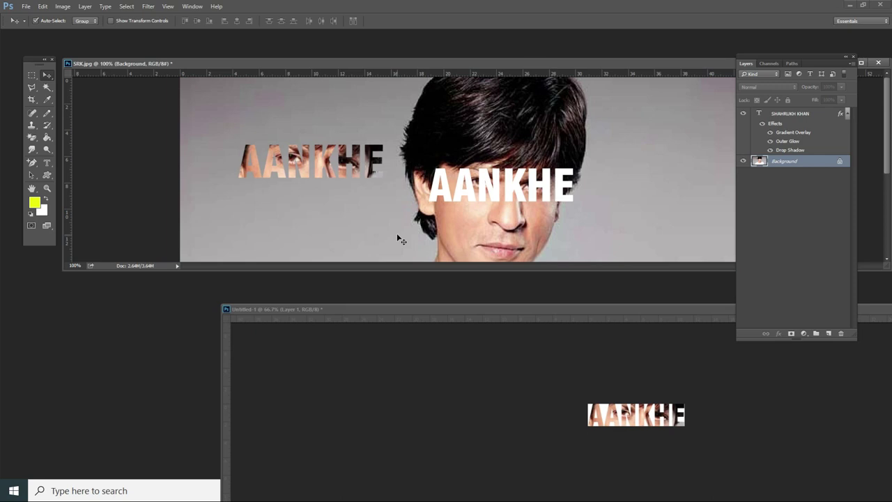